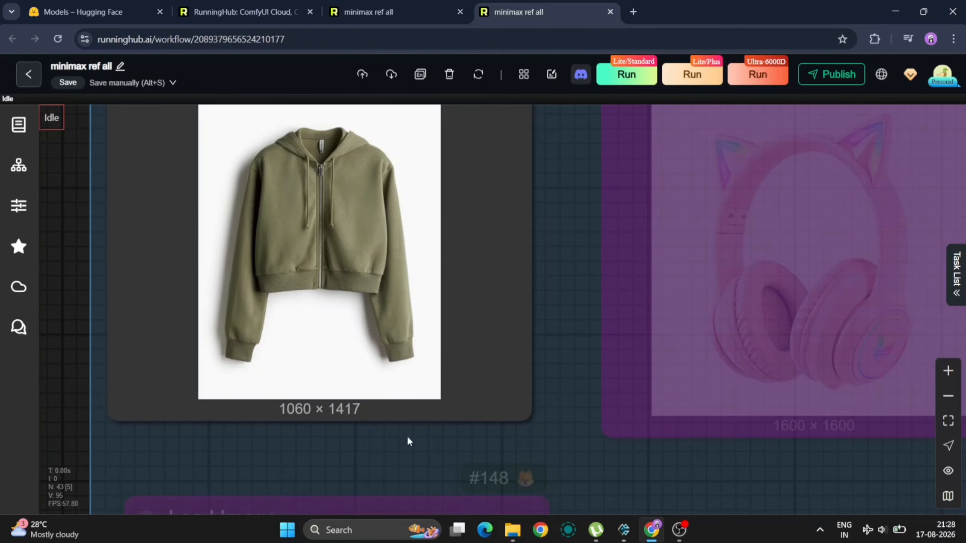
Read the subject definitions for Video 1 and Picture 1 in the Prompt node of the hoodie outfit-replacement workflow.
{"action": "scroll", "coordinate": [407, 441], "scroll_direction": "down", "scroll_amount": 16}
{"action": "left_click_drag", "start_coordinate": [674, 485], "coordinate": [510, 300]}
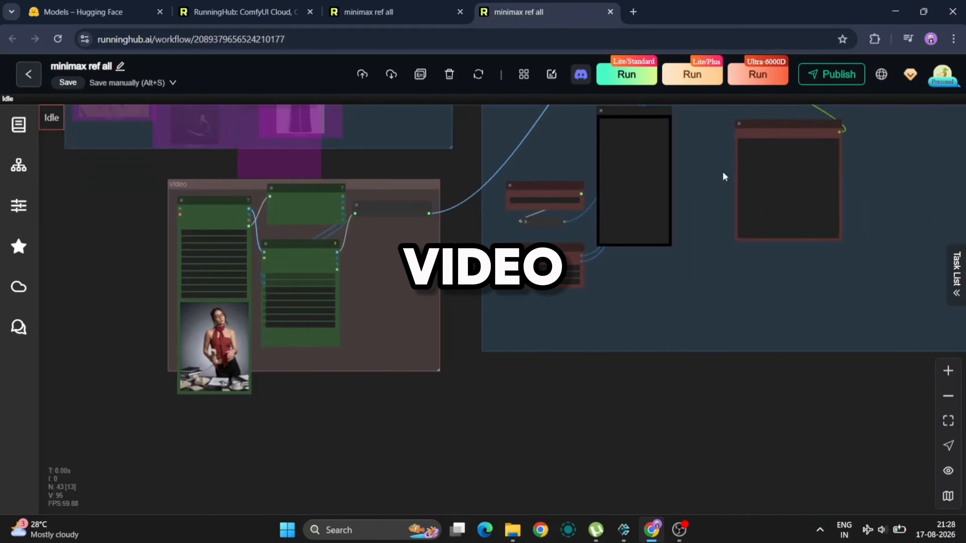
{"action": "scroll", "coordinate": [722, 171], "scroll_direction": "up", "scroll_amount": 10}
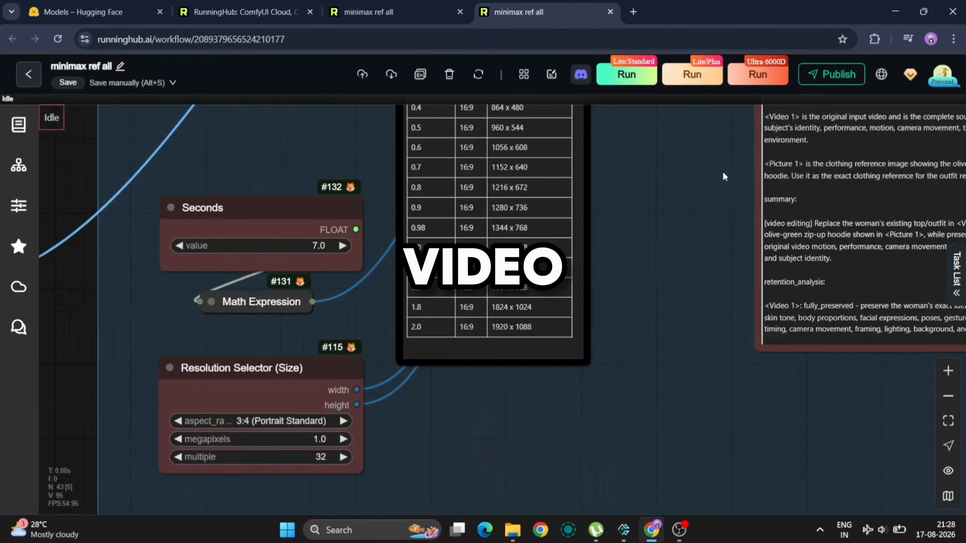
{"action": "left_click_drag", "start_coordinate": [638, 330], "coordinate": [567, 329]}
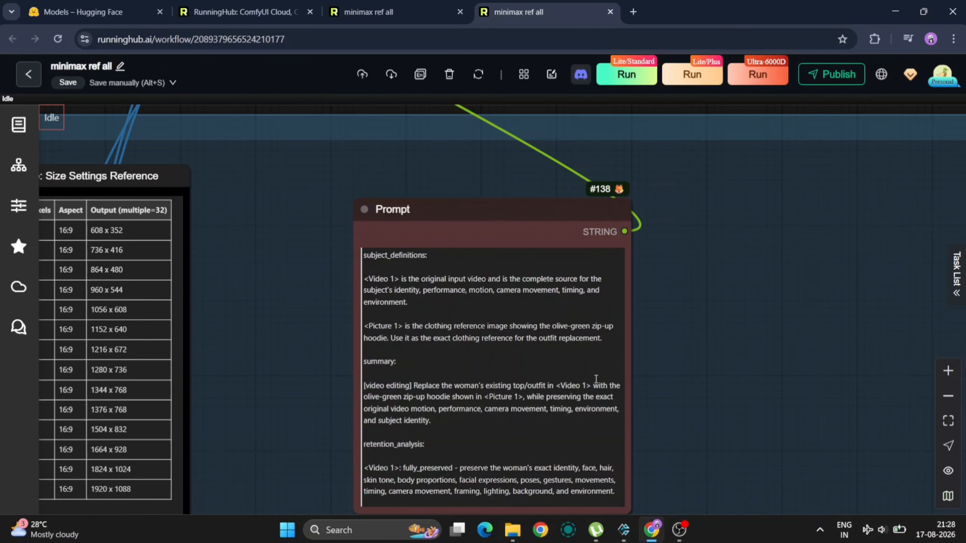
{"action": "scroll", "coordinate": [671, 374], "scroll_direction": "up", "scroll_amount": 5}
{"action": "left_click_drag", "start_coordinate": [672, 373], "coordinate": [786, 370]}
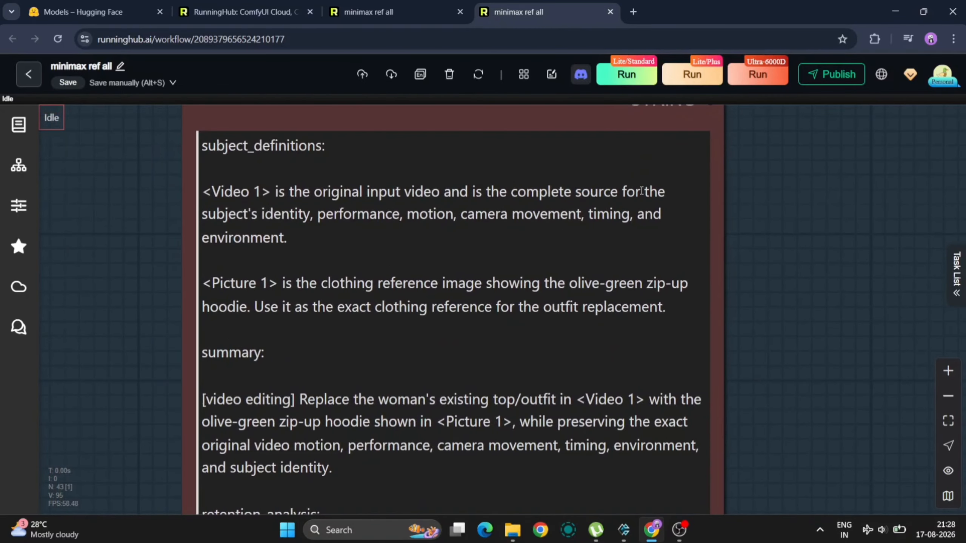
{"action": "mouse_move", "coordinate": [274, 282]}
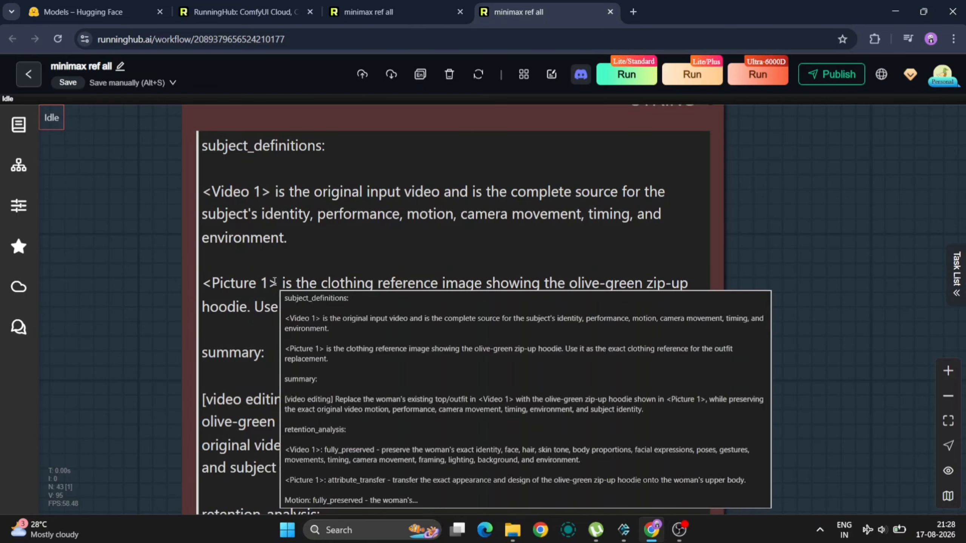
{"action": "left_click_drag", "start_coordinate": [275, 282], "coordinate": [602, 310]}
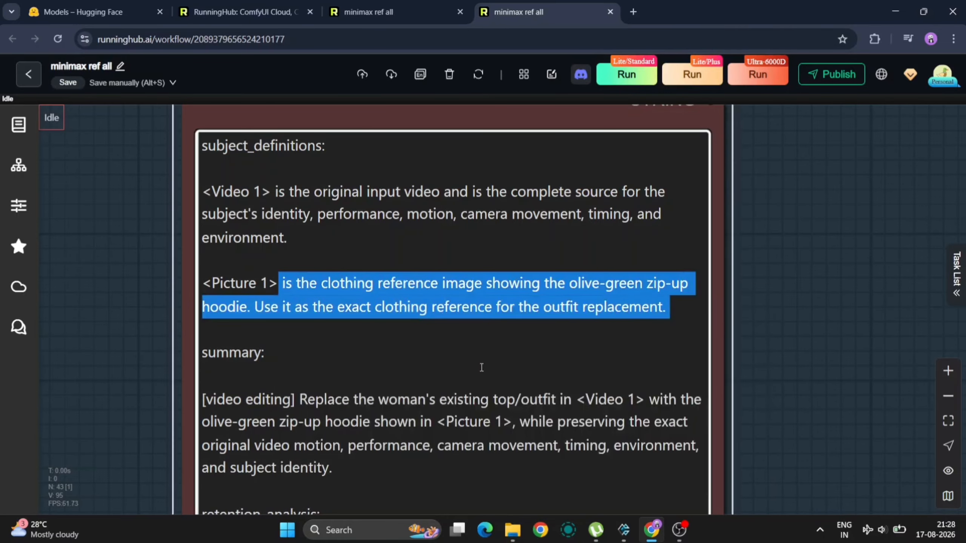
{"action": "scroll", "coordinate": [481, 367], "scroll_direction": "down", "scroll_amount": 3}
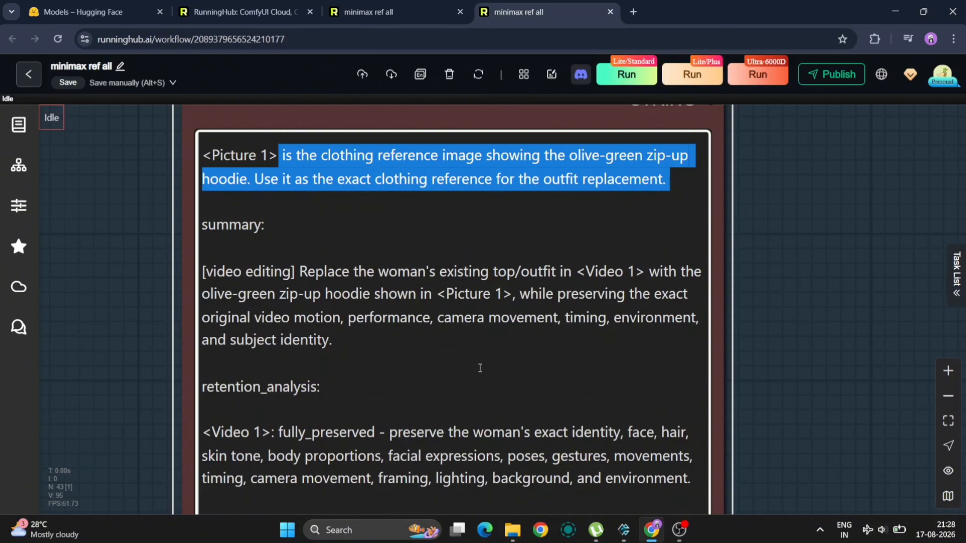
{"action": "scroll", "coordinate": [480, 367], "scroll_direction": "down", "scroll_amount": 1}
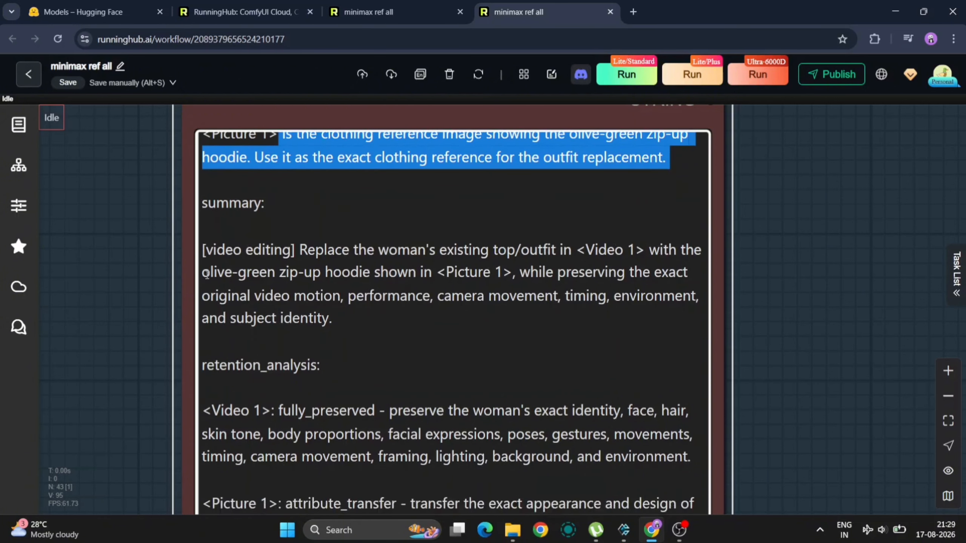
Read the hoodie prompt's summary, retention analysis and detailed description through to the overall soundscape section.
{"action": "left_click", "coordinate": [281, 270]}
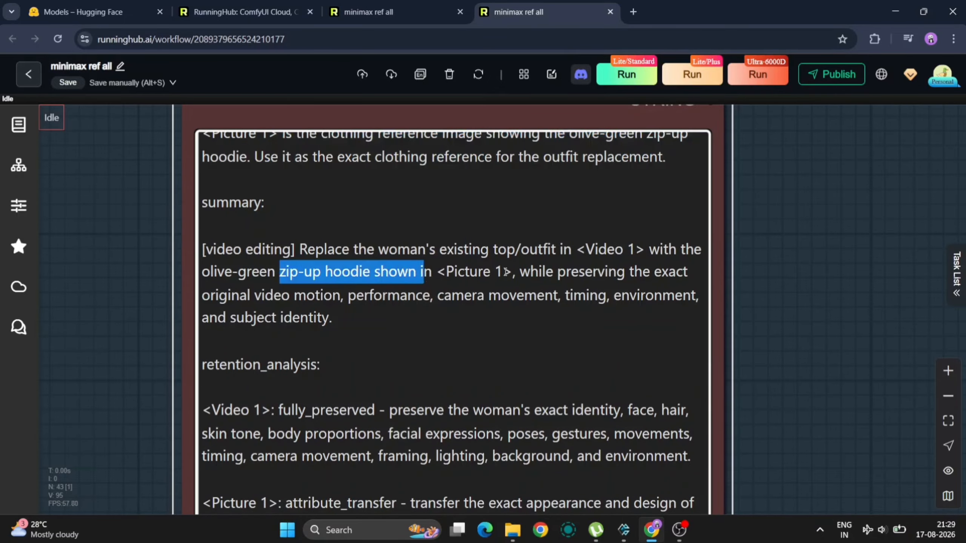
{"action": "left_click_drag", "start_coordinate": [524, 270], "coordinate": [553, 270]}
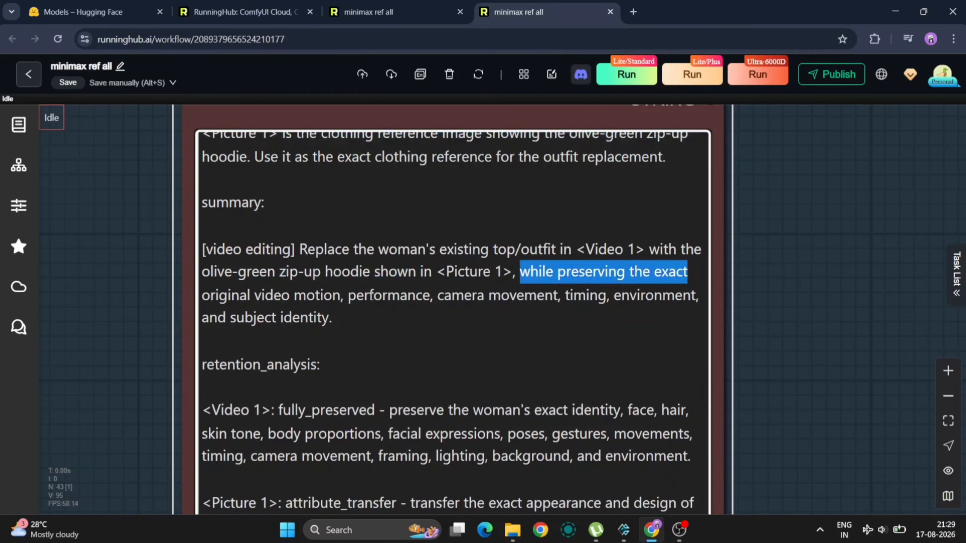
{"action": "left_click_drag", "start_coordinate": [349, 295], "coordinate": [417, 297]}
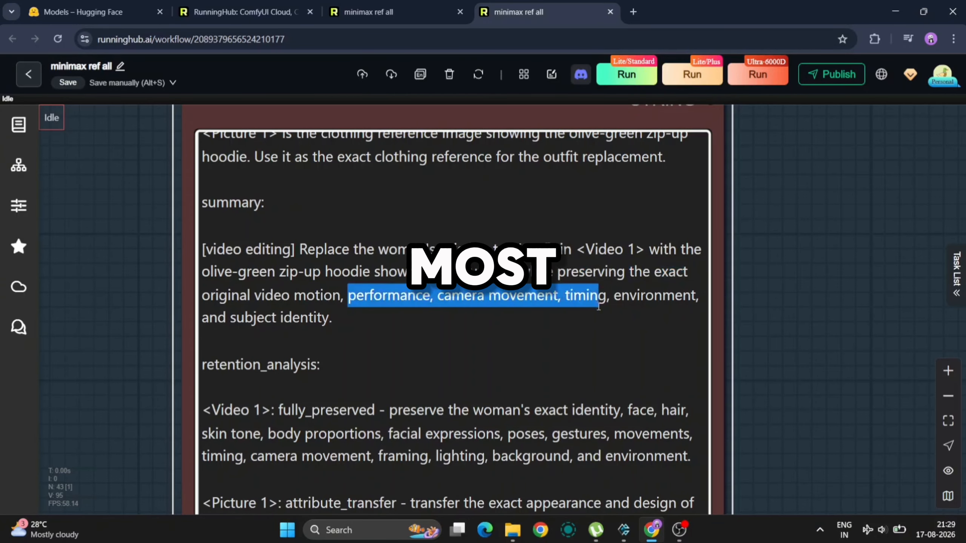
{"action": "left_click_drag", "start_coordinate": [598, 306], "coordinate": [603, 319]}
{"action": "scroll", "coordinate": [410, 390], "scroll_direction": "down", "scroll_amount": 3}
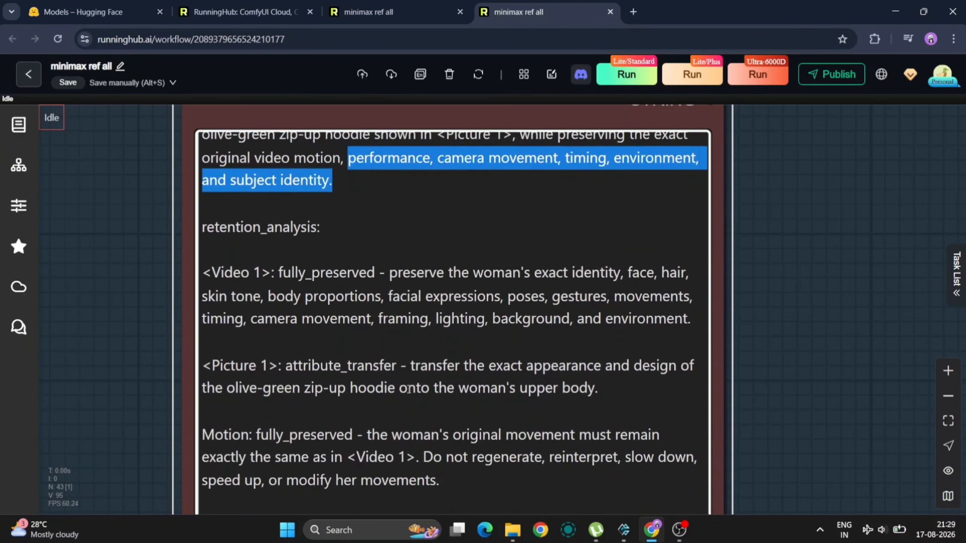
{"action": "left_click_drag", "start_coordinate": [409, 366], "coordinate": [569, 387]}
{"action": "scroll", "coordinate": [571, 386], "scroll_direction": "down", "scroll_amount": 3}
{"action": "scroll", "coordinate": [571, 386], "scroll_direction": "down", "scroll_amount": 5}
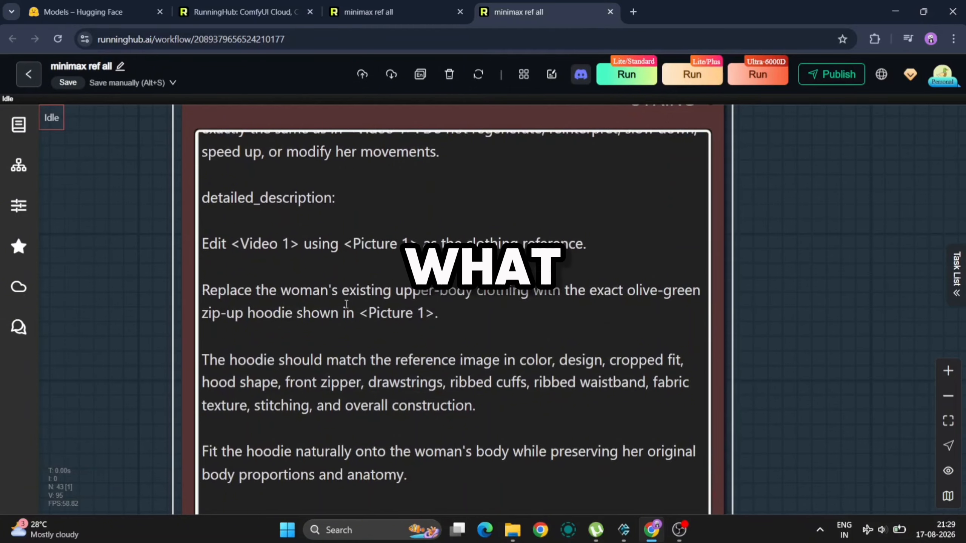
{"action": "scroll", "coordinate": [347, 304], "scroll_direction": "down", "scroll_amount": 5}
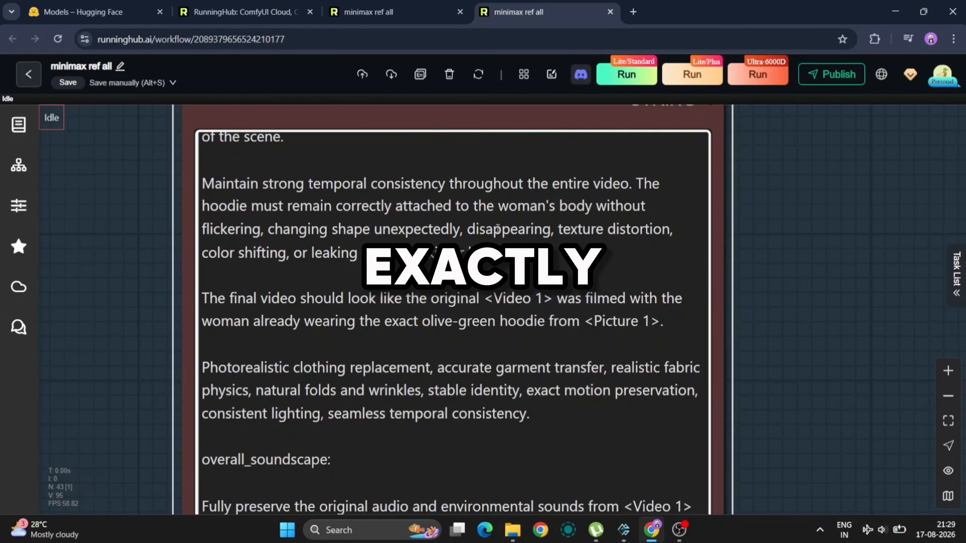
Switch to Media Player and play the generated hoodie video beside the Load Video node's source preview.
{"action": "scroll", "coordinate": [787, 329], "scroll_direction": "down", "scroll_amount": 8}
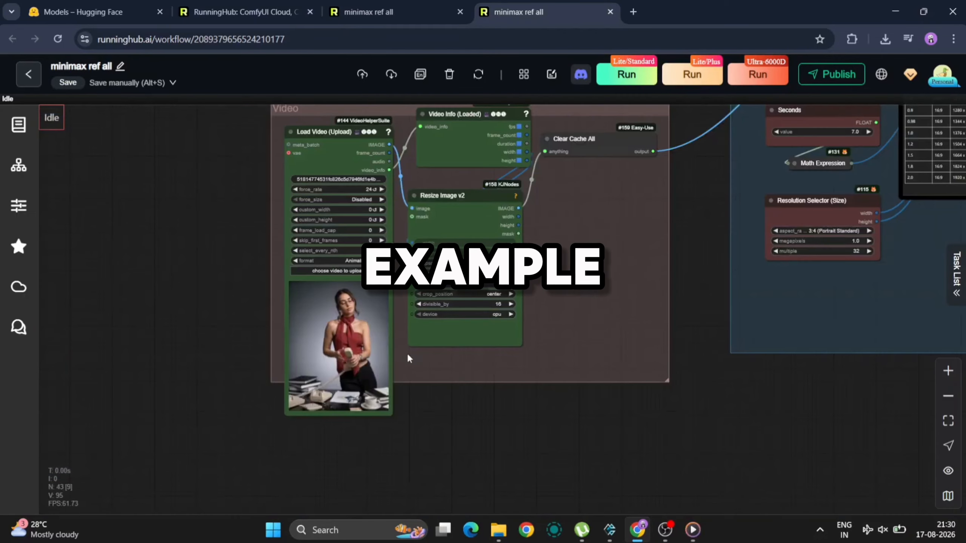
{"action": "scroll", "coordinate": [406, 352], "scroll_direction": "up", "scroll_amount": 5}
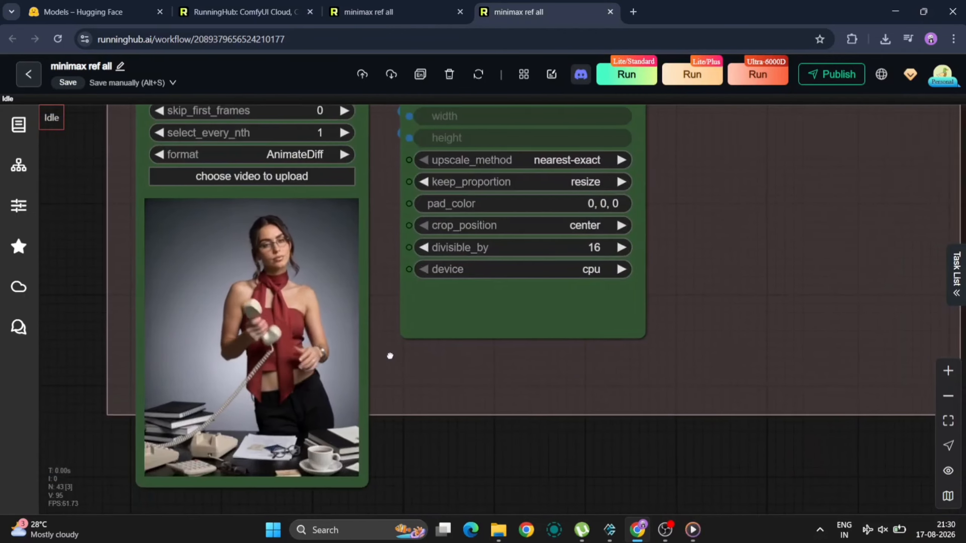
{"action": "left_click_drag", "start_coordinate": [389, 355], "coordinate": [366, 342]}
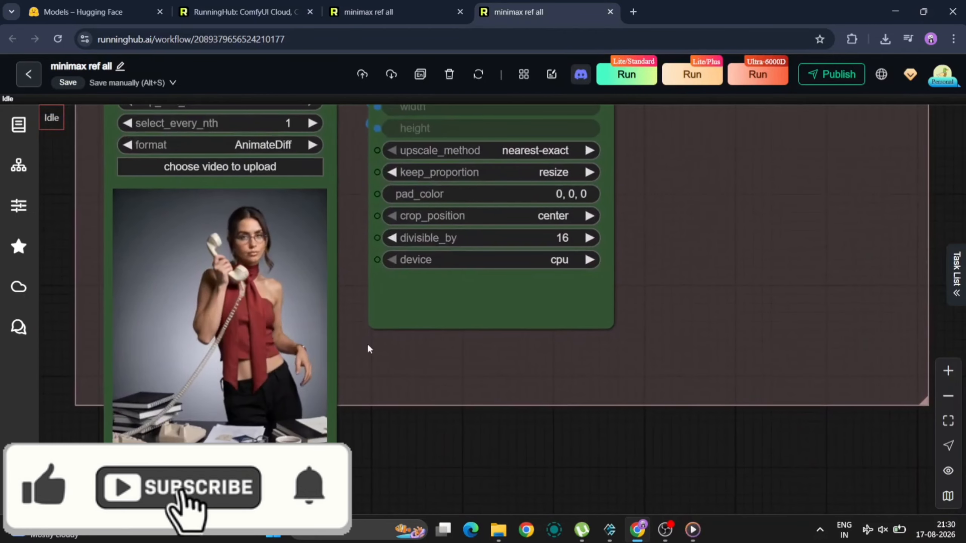
{"action": "left_click", "coordinate": [693, 532]}
{"action": "left_click_drag", "start_coordinate": [370, 40], "coordinate": [558, 110]}
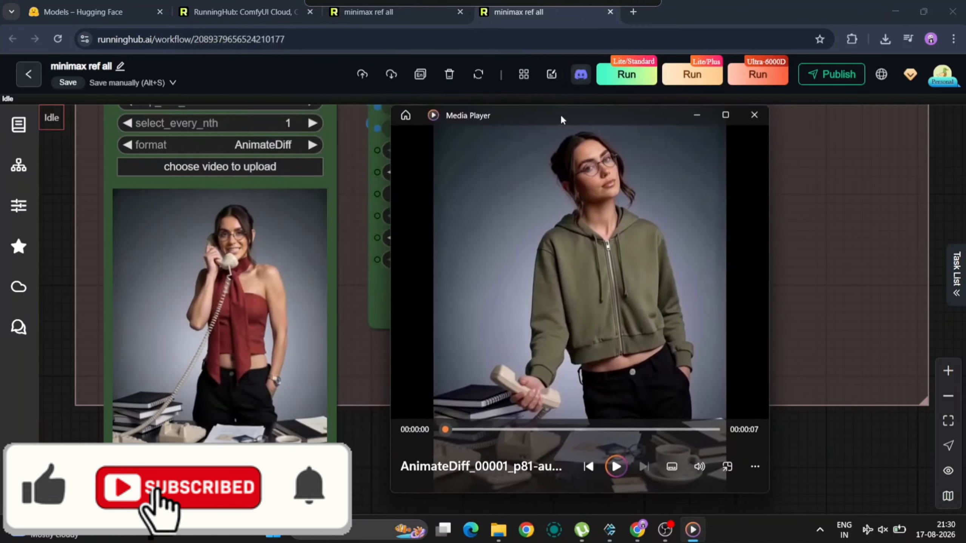
{"action": "left_click", "coordinate": [613, 462]}
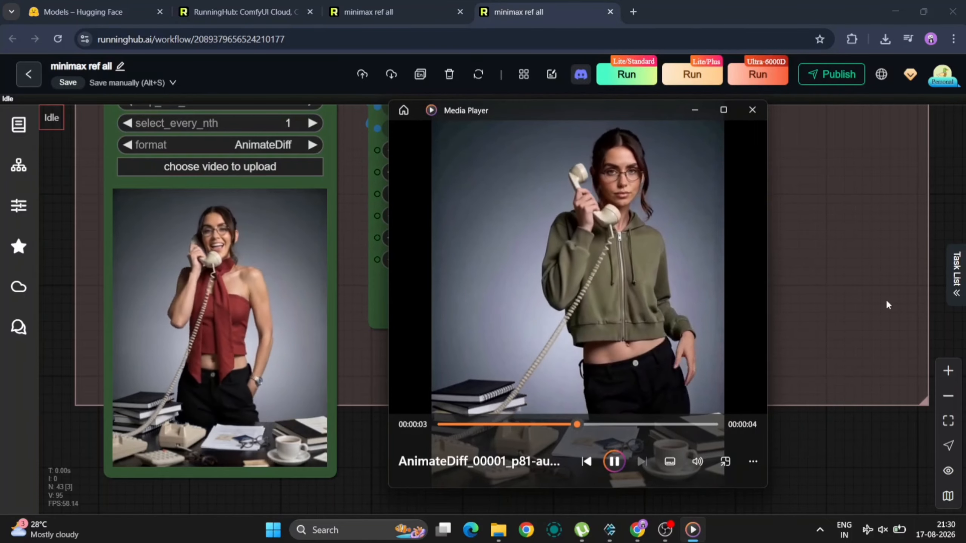
Enlarge the source video preview and replay the generated hoodie video beside it to compare the outfit replacement.
{"action": "scroll", "coordinate": [854, 307], "scroll_direction": "up", "scroll_amount": 5}
{"action": "left_click", "coordinate": [854, 307]}
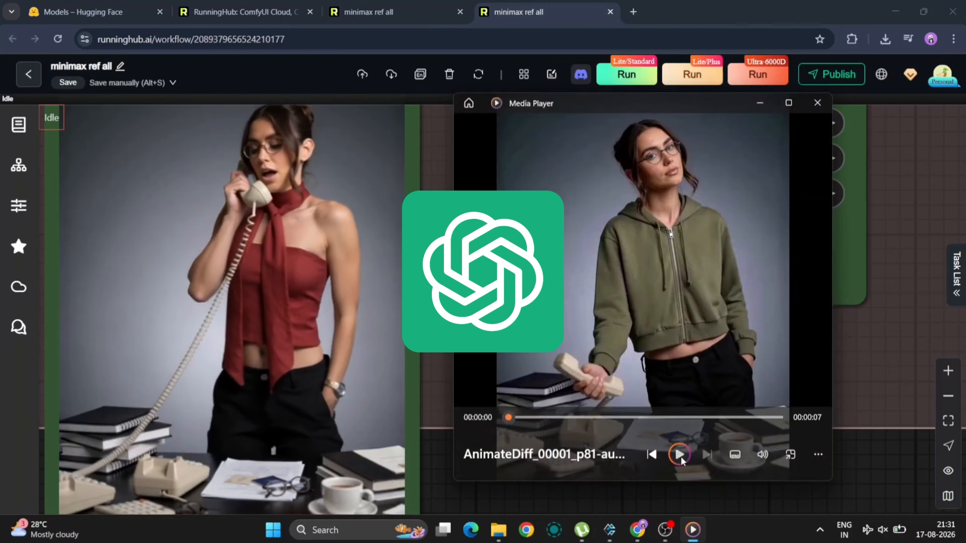
{"action": "left_click", "coordinate": [679, 455]}
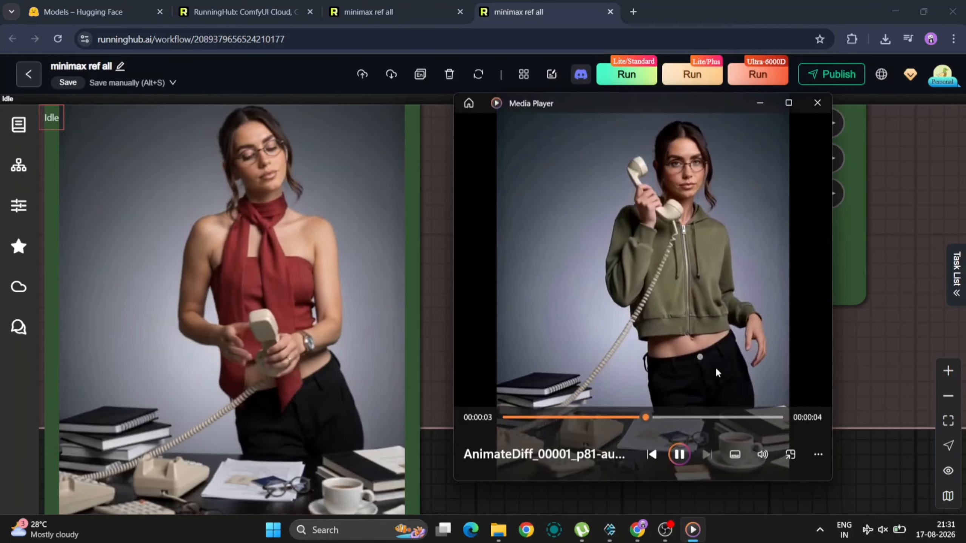
{"action": "left_click", "coordinate": [807, 108]}
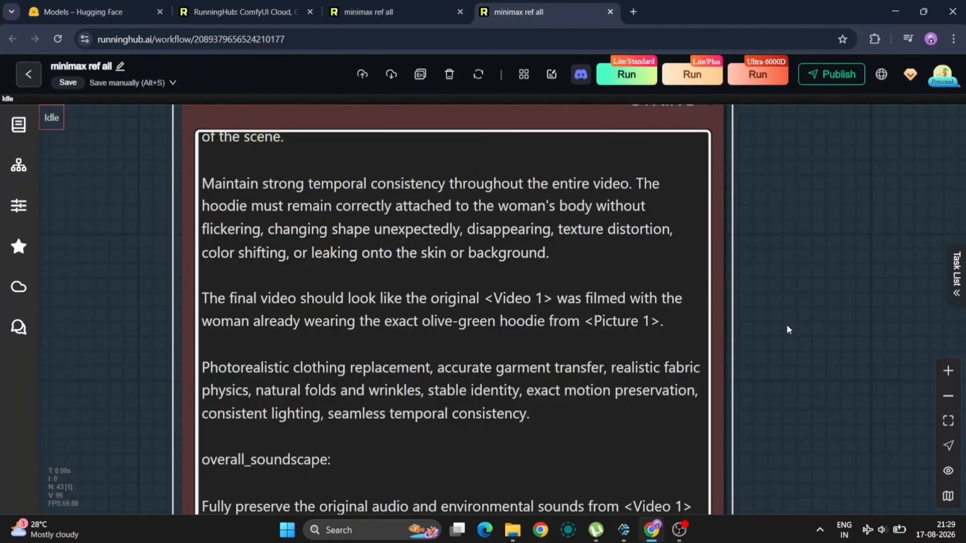
Examine the workflow's Conditioning, Models, Sampling, Lora and Speed Boost groups beyond the Prompt node.
{"action": "scroll", "coordinate": [786, 324], "scroll_direction": "down", "scroll_amount": 5}
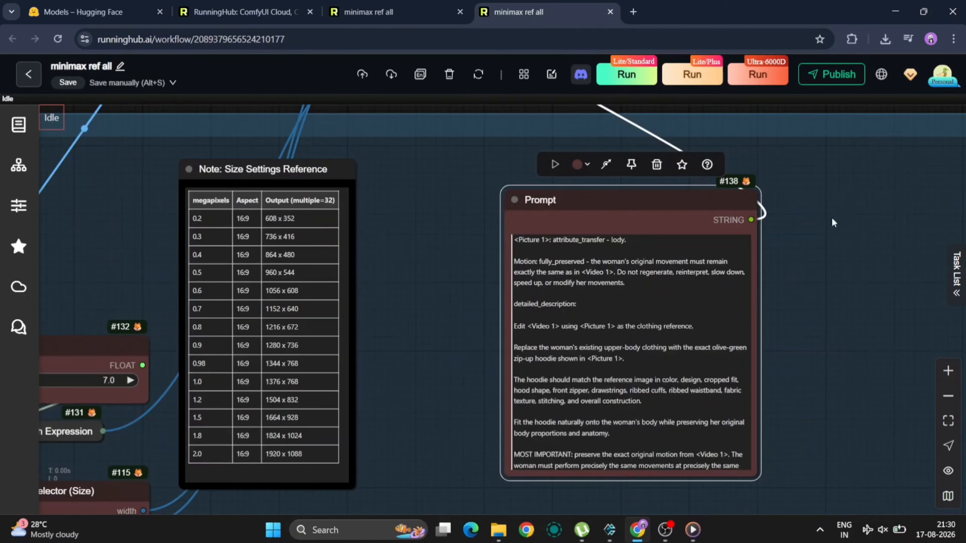
{"action": "left_click_drag", "start_coordinate": [831, 216], "coordinate": [754, 542]}
{"action": "left_click_drag", "start_coordinate": [613, 303], "coordinate": [732, 542]}
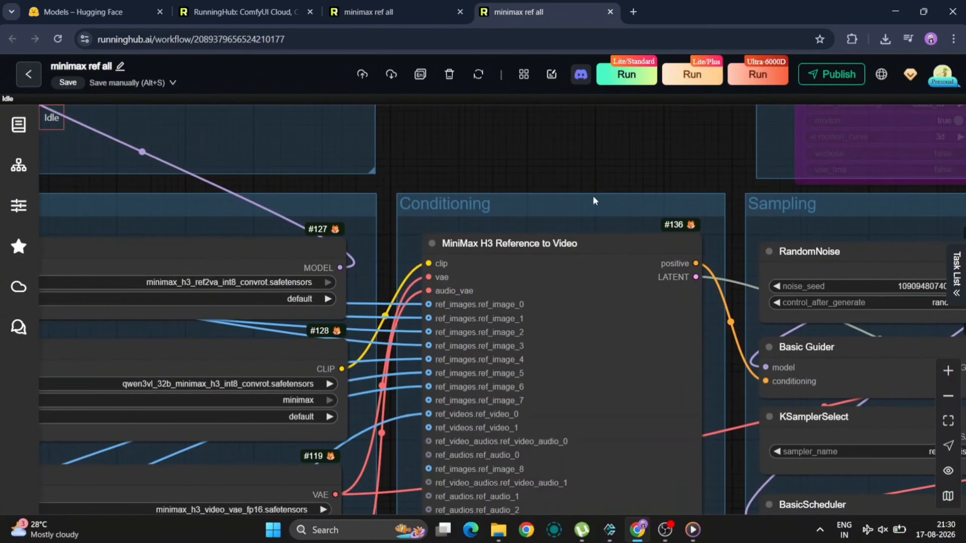
{"action": "scroll", "coordinate": [578, 169], "scroll_direction": "down", "scroll_amount": 5}
{"action": "left_click_drag", "start_coordinate": [510, 302], "coordinate": [516, 301]}
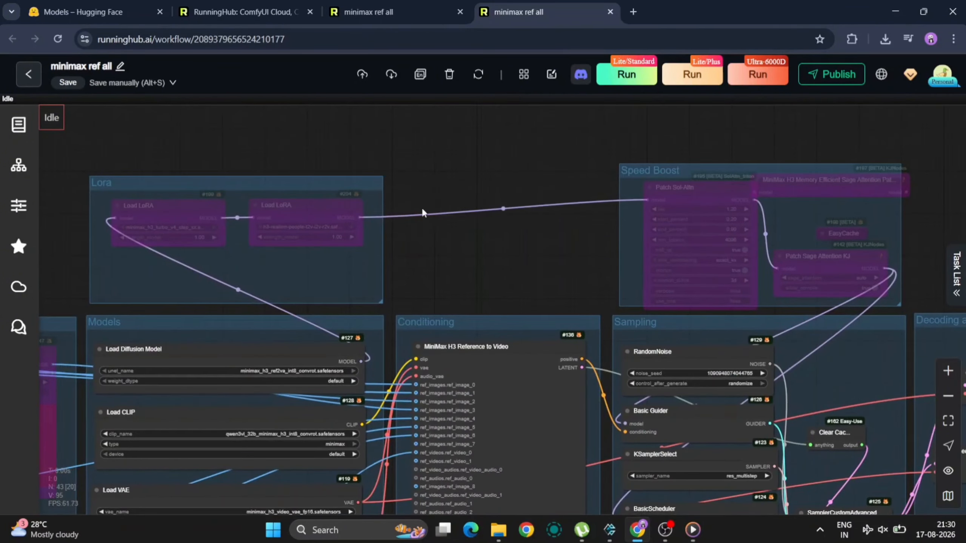
{"action": "left_click_drag", "start_coordinate": [482, 240], "coordinate": [964, 2]}
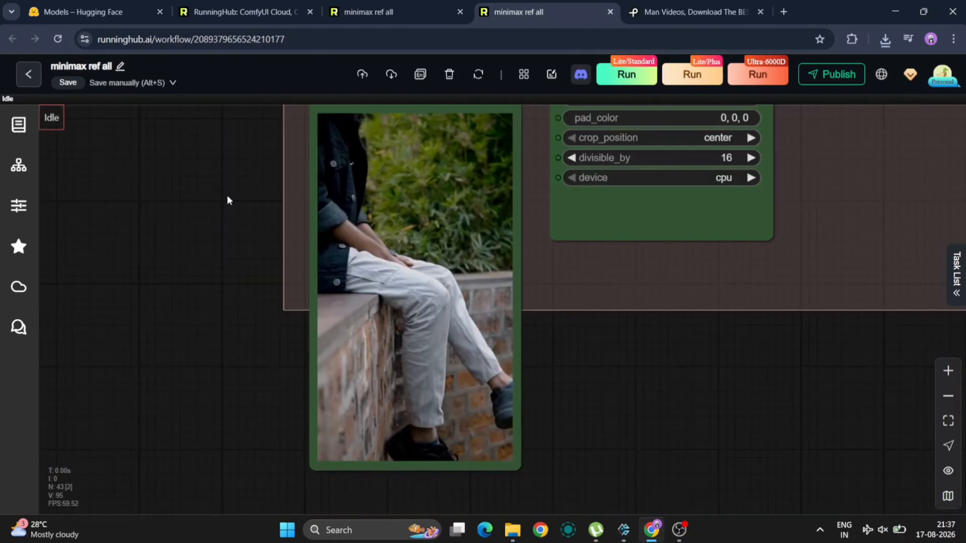
Inspect the seated man's source video and the red shoe reference in the Images group.
{"action": "left_click_drag", "start_coordinate": [237, 233], "coordinate": [202, 285]}
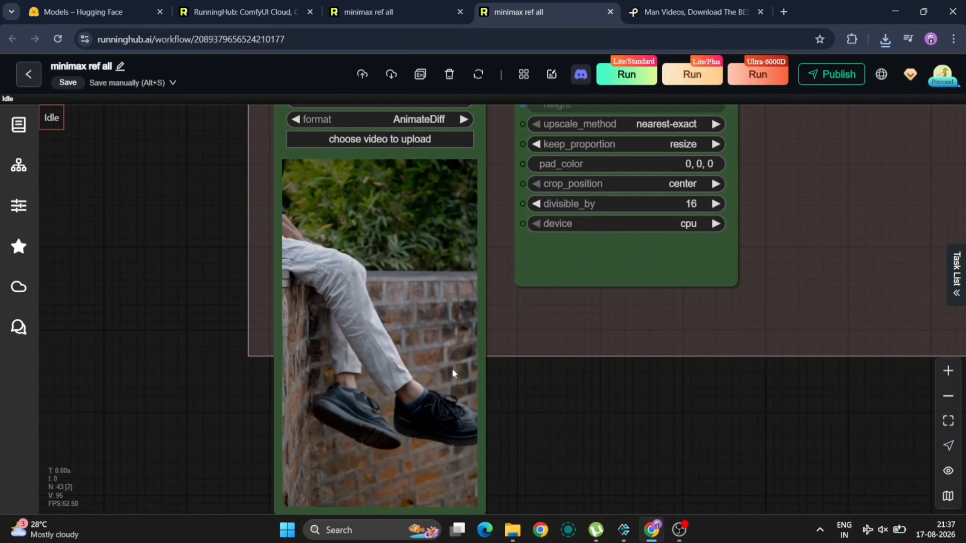
{"action": "scroll", "coordinate": [825, 345], "scroll_direction": "down", "scroll_amount": 5}
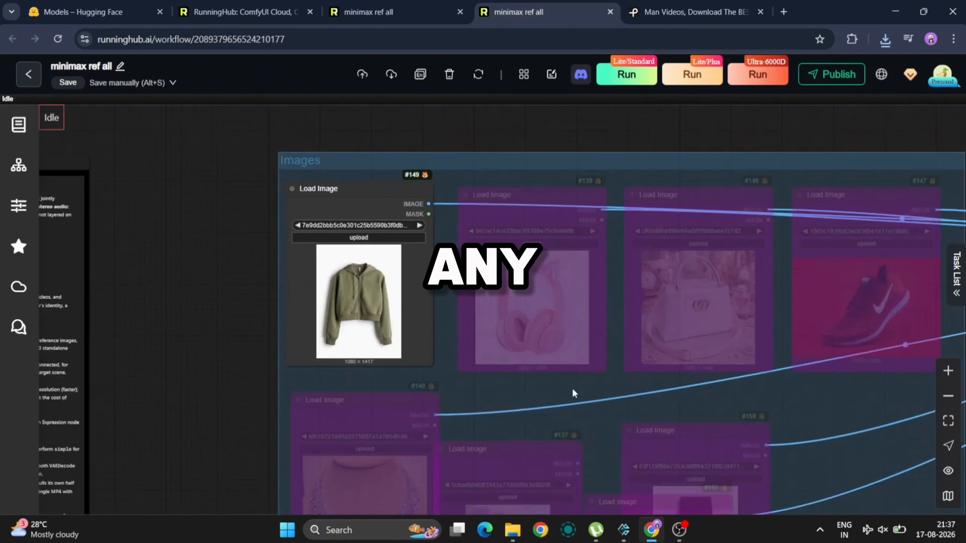
{"action": "left_click_drag", "start_coordinate": [730, 404], "coordinate": [420, 444]}
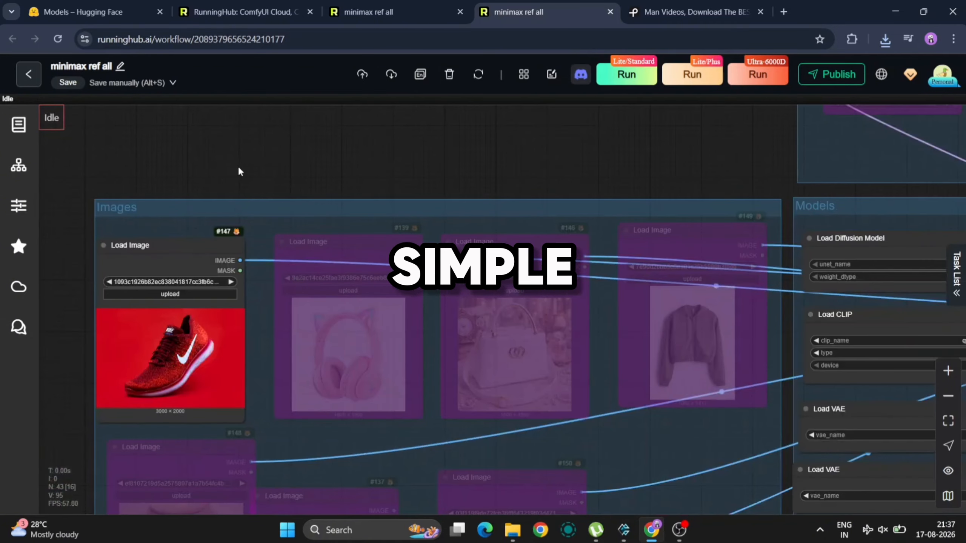
{"action": "left_click_drag", "start_coordinate": [237, 166], "coordinate": [379, 135]}
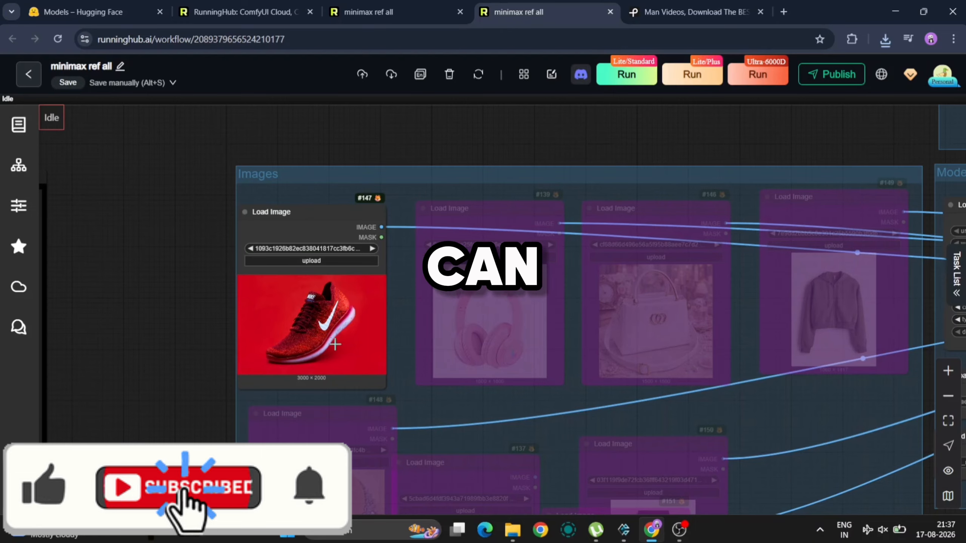
{"action": "scroll", "coordinate": [345, 320], "scroll_direction": "up", "scroll_amount": 6}
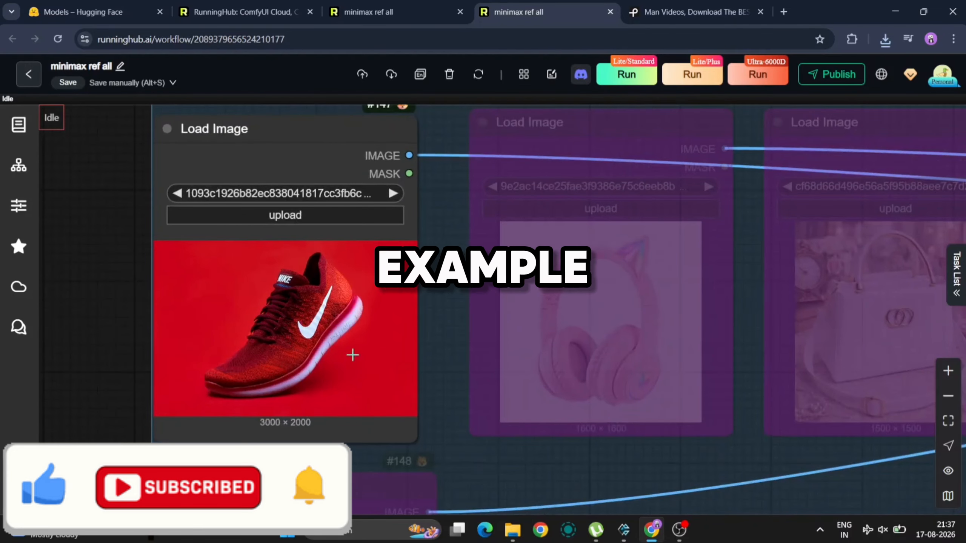
Switch to the other minimax ref all workflow and read the red shoe replacement text in its Prompt node.
{"action": "scroll", "coordinate": [513, 466], "scroll_direction": "down", "scroll_amount": 5}
{"action": "left_click_drag", "start_coordinate": [513, 465], "coordinate": [123, 290]}
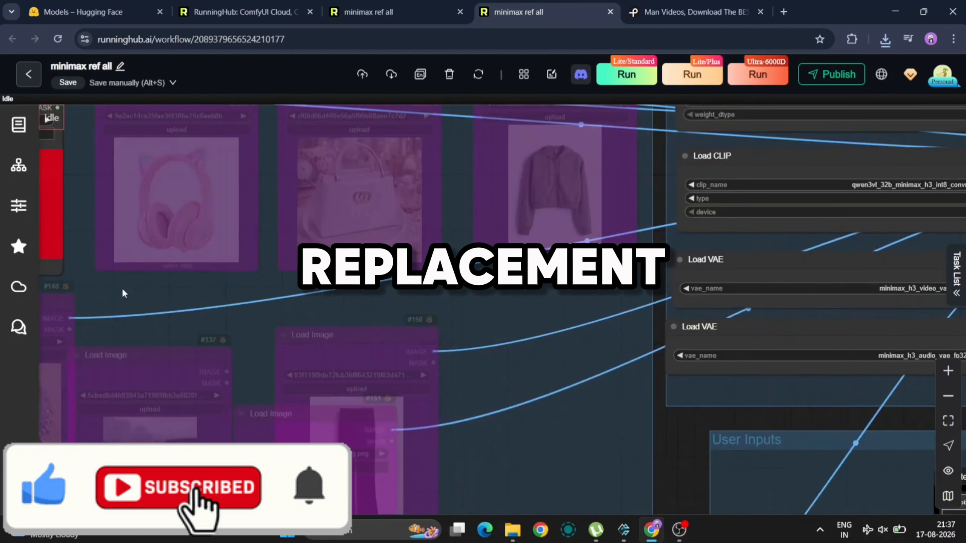
{"action": "left_click_drag", "start_coordinate": [666, 449], "coordinate": [89, 78]}
{"action": "key", "text": "ctrl+Page_Up"}
{"action": "scroll", "coordinate": [532, 278], "scroll_direction": "up", "scroll_amount": 8}
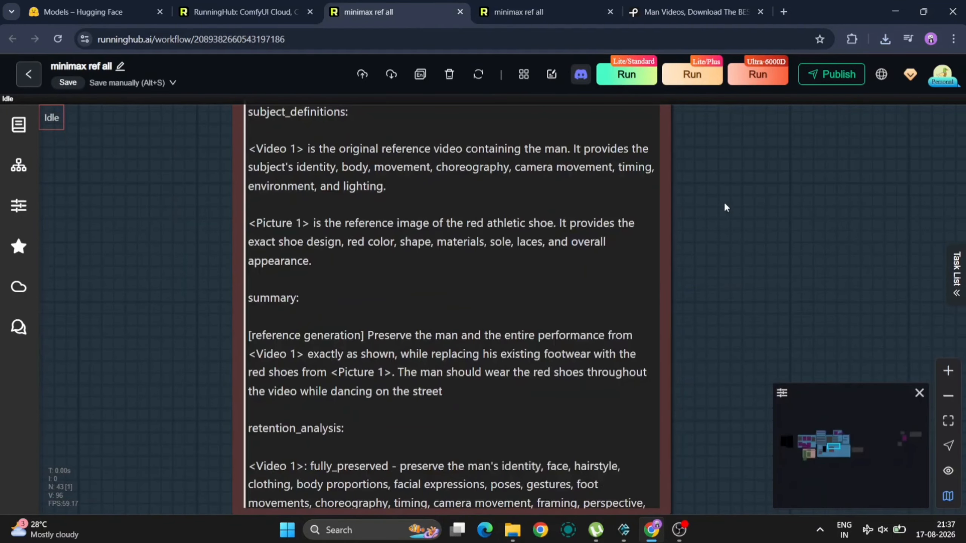
{"action": "left_click", "coordinate": [303, 145]}
{"action": "key", "text": "ctrl+a"}
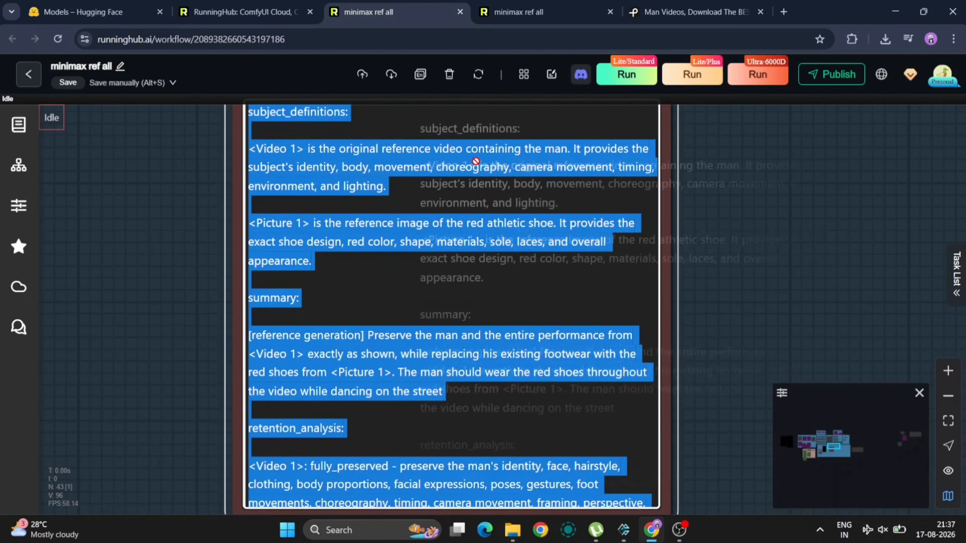
{"action": "left_click", "coordinate": [406, 166]}
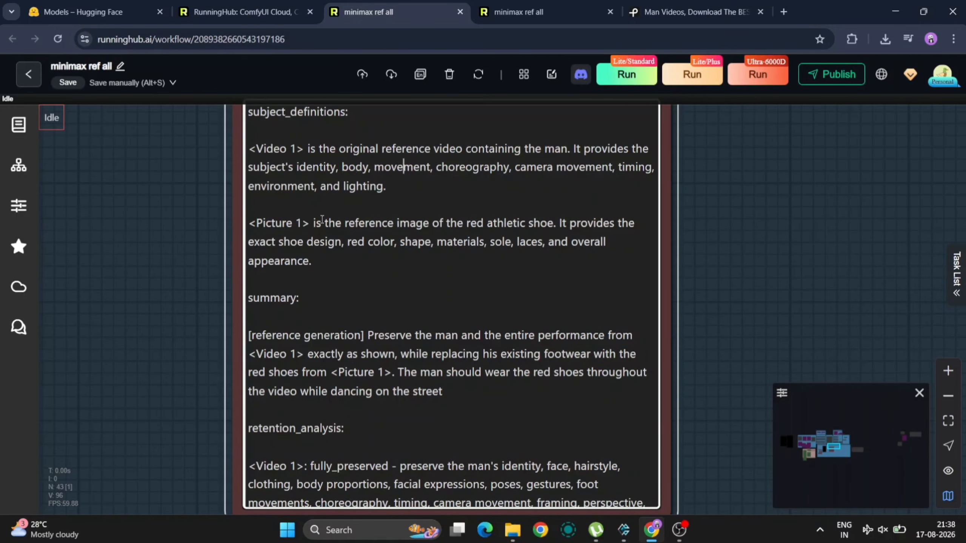
Read the Picture 1 shoe definition and the reference generation summary in the Prompt node, highlighting the phrases on preserving the performance and replacing the footwear.
{"action": "left_click_drag", "start_coordinate": [310, 224], "coordinate": [488, 228]}
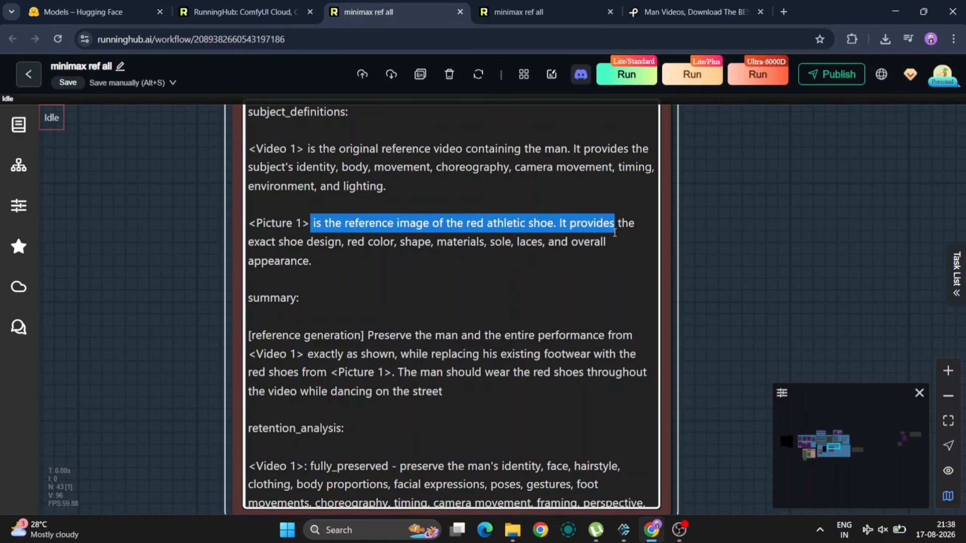
{"action": "left_click_drag", "start_coordinate": [614, 233], "coordinate": [625, 262]}
{"action": "left_click", "coordinate": [625, 261]}
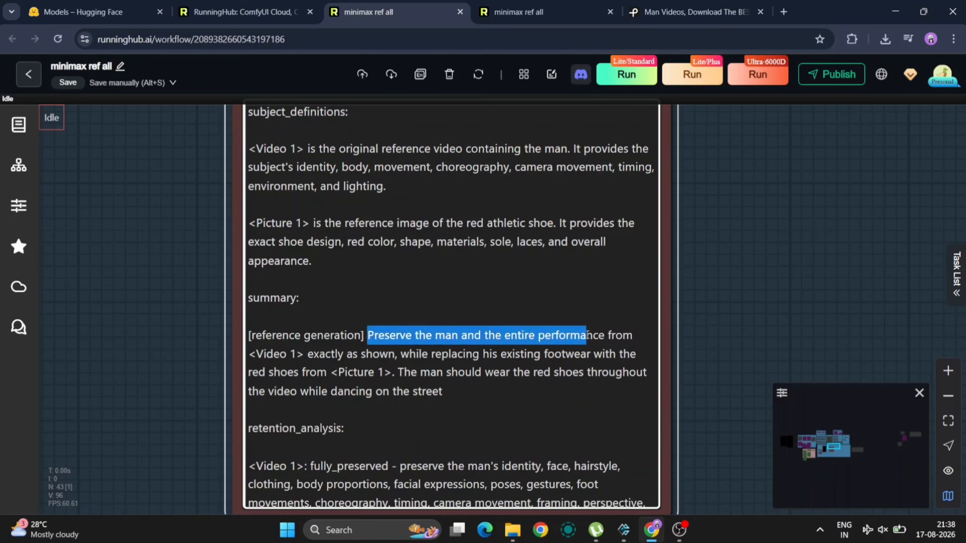
{"action": "left_click_drag", "start_coordinate": [623, 340], "coordinate": [399, 354]}
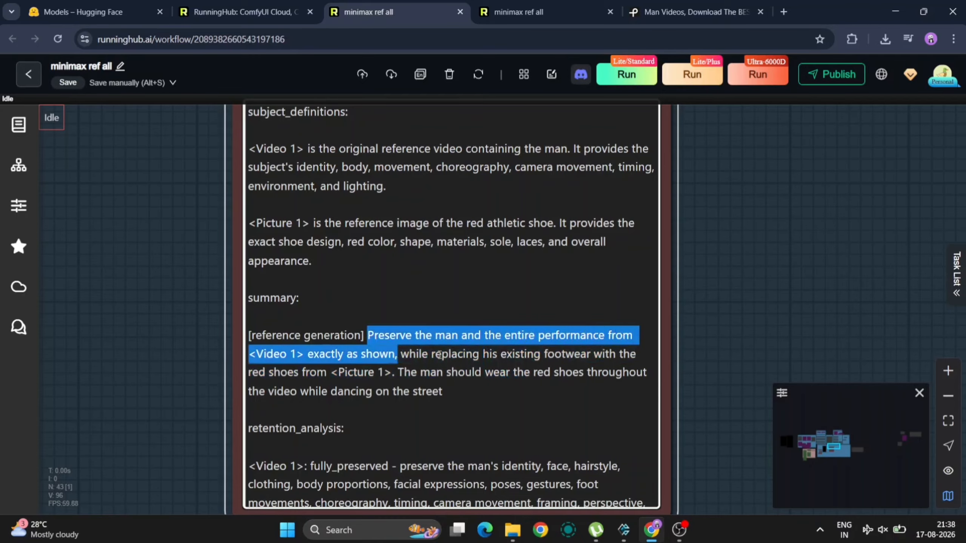
{"action": "left_click_drag", "start_coordinate": [482, 354], "coordinate": [633, 358]}
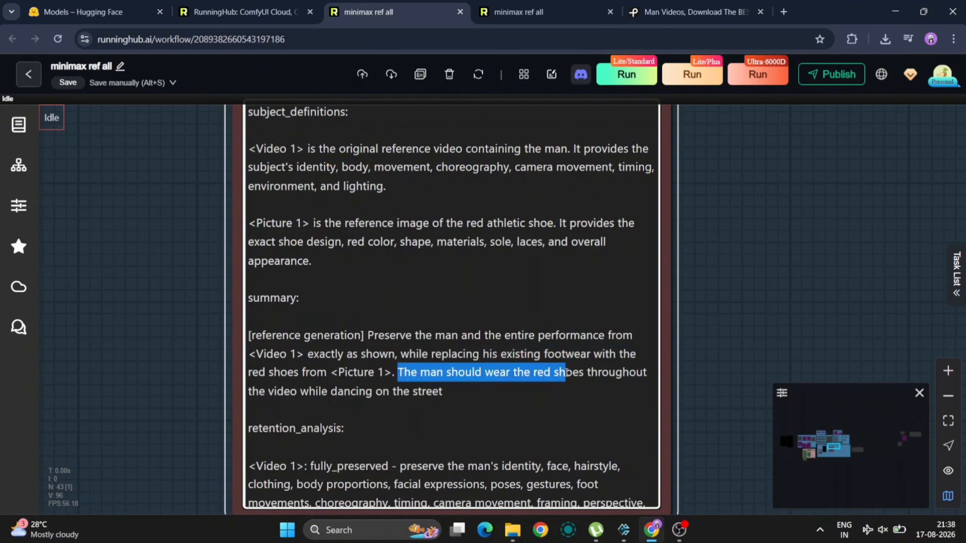
Delete "The man should wear the red shoes througho" from the prompt's reference generation summary.
{"action": "left_click_drag", "start_coordinate": [565, 373], "coordinate": [636, 372]}
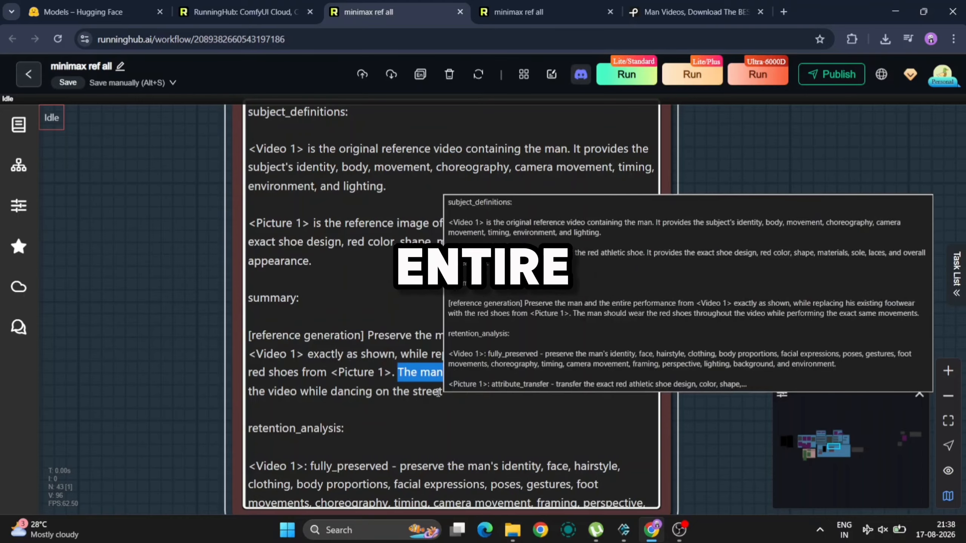
{"action": "key", "text": "BackSpace"}
{"action": "scroll", "coordinate": [402, 451], "scroll_direction": "down", "scroll_amount": 10}
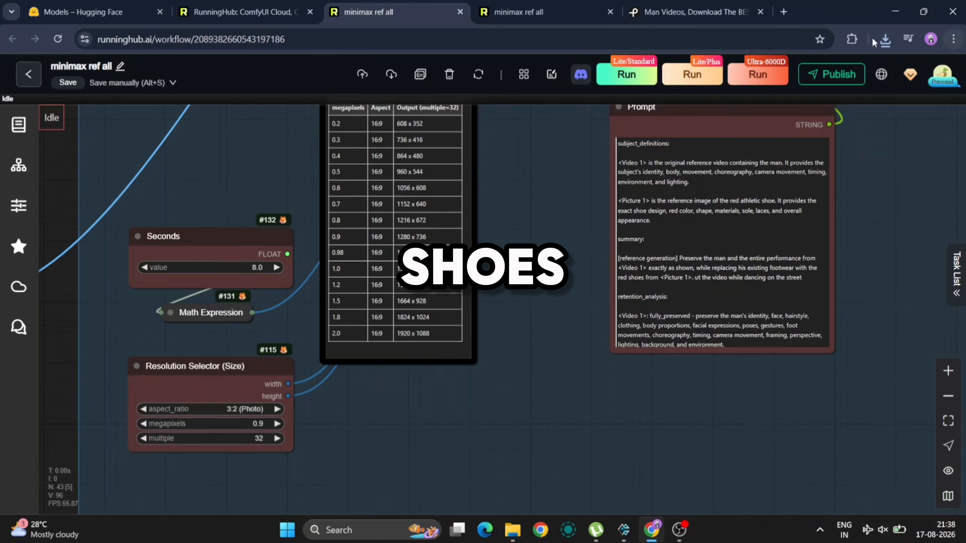
Open the downloaded AnimateDiff_00002 video from the recent downloads, view the red shoe result in a maximized player, and close it.
{"action": "left_click", "coordinate": [884, 39]}
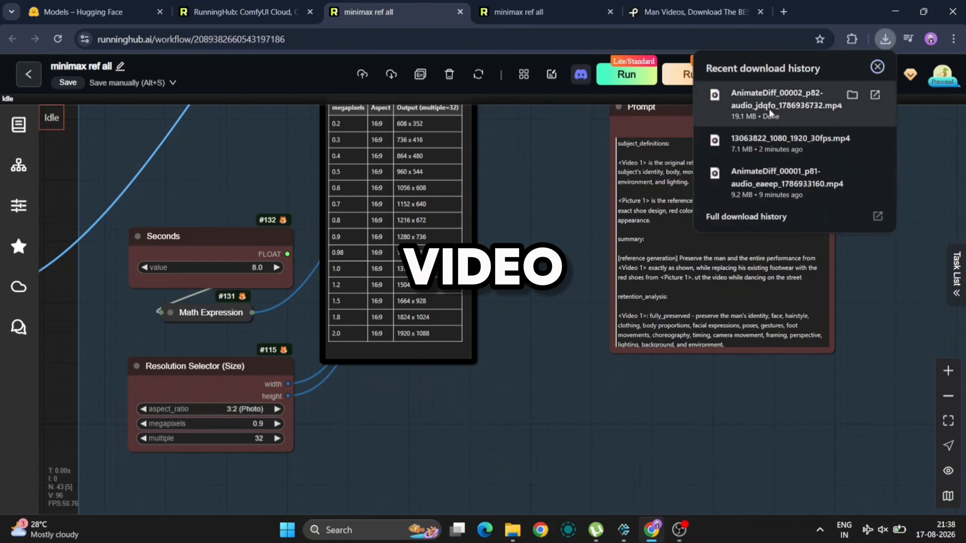
{"action": "left_click", "coordinate": [768, 109]}
{"action": "left_click", "coordinate": [785, 109]}
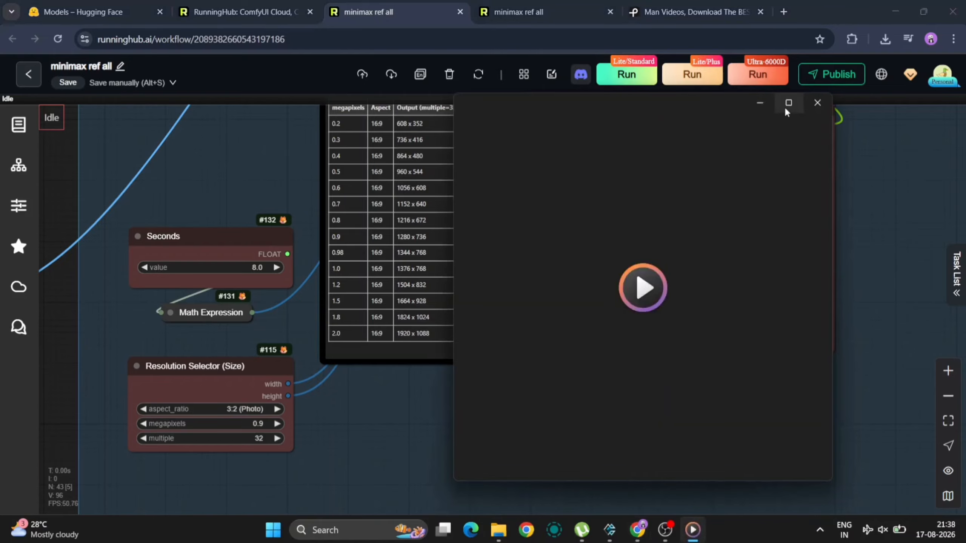
{"action": "left_click", "coordinate": [786, 109]}
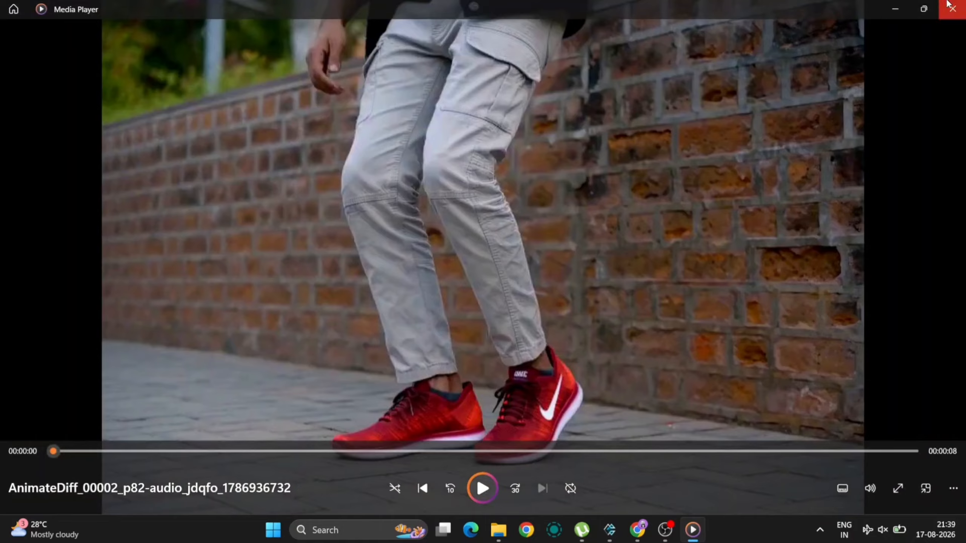
{"action": "left_click", "coordinate": [951, 7]}
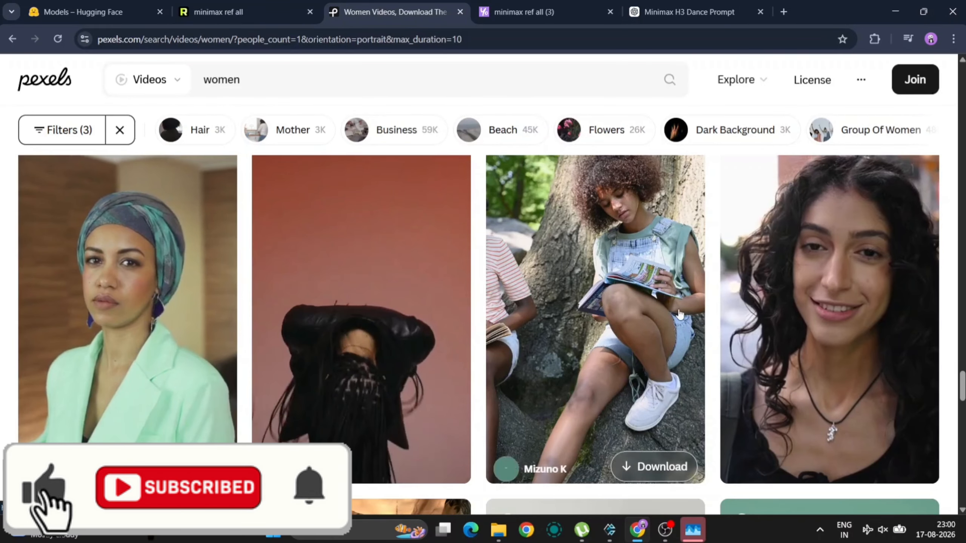
Preview the curly-haired woman's close-up video on Pexels and inspect the café street selfie in the minimax ref all workflow's Images group.
{"action": "left_click", "coordinate": [858, 295]}
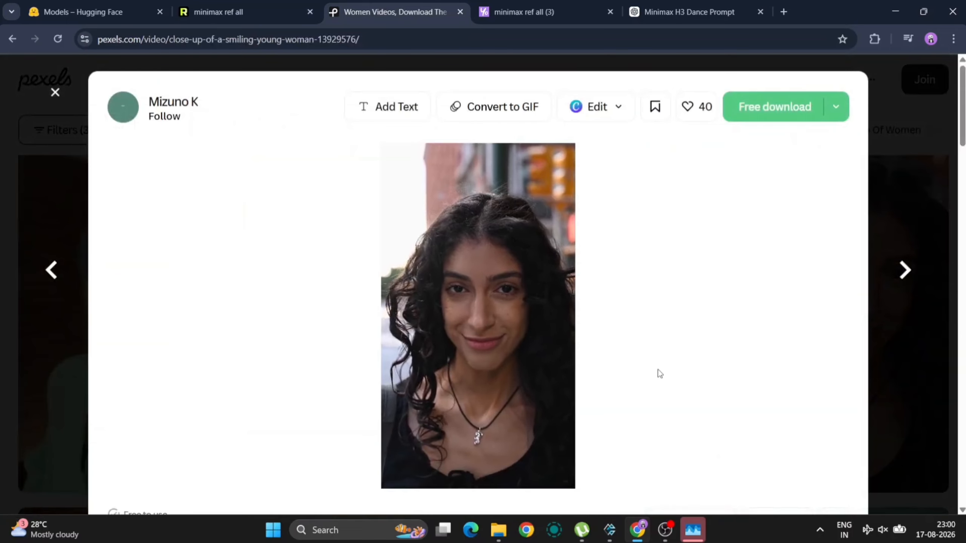
{"action": "left_click", "coordinate": [212, 7]}
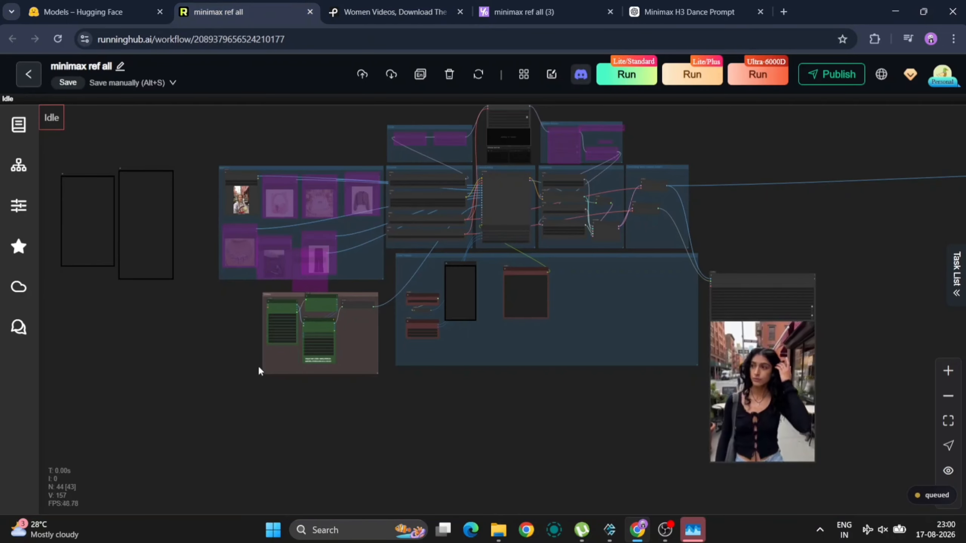
{"action": "scroll", "coordinate": [258, 364], "scroll_direction": "up", "scroll_amount": 10}
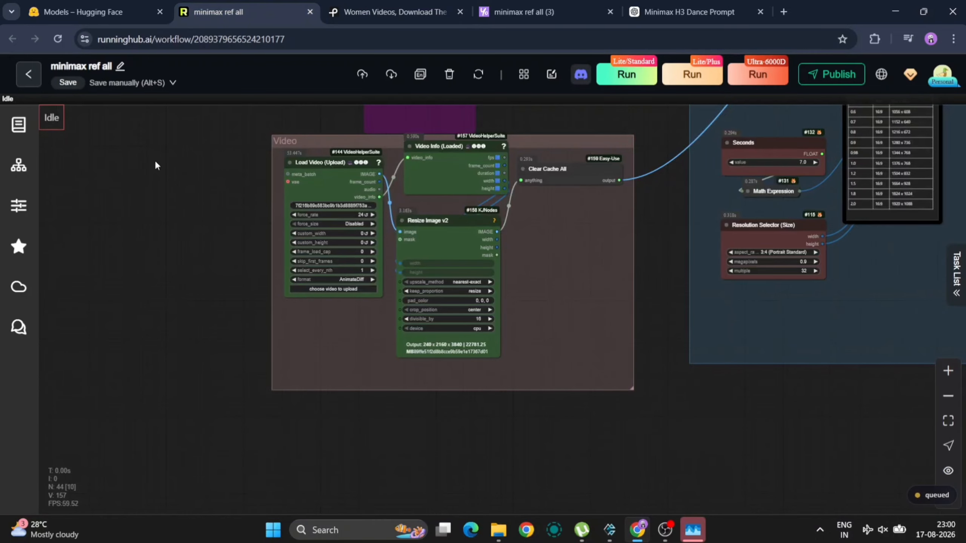
{"action": "left_click_drag", "start_coordinate": [155, 161], "coordinate": [296, 532]}
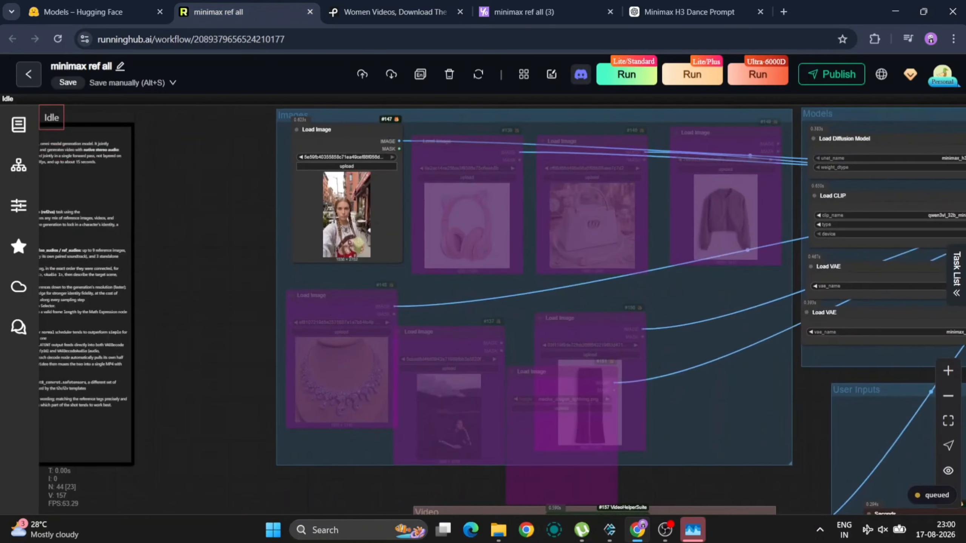
{"action": "scroll", "coordinate": [334, 218], "scroll_direction": "up", "scroll_amount": 10}
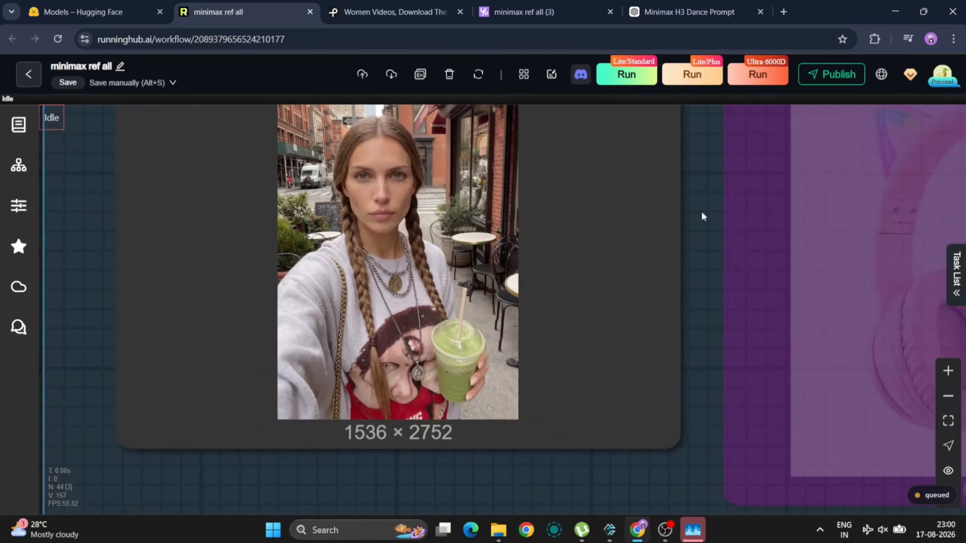
{"action": "scroll", "coordinate": [714, 312], "scroll_direction": "up", "scroll_amount": 8}
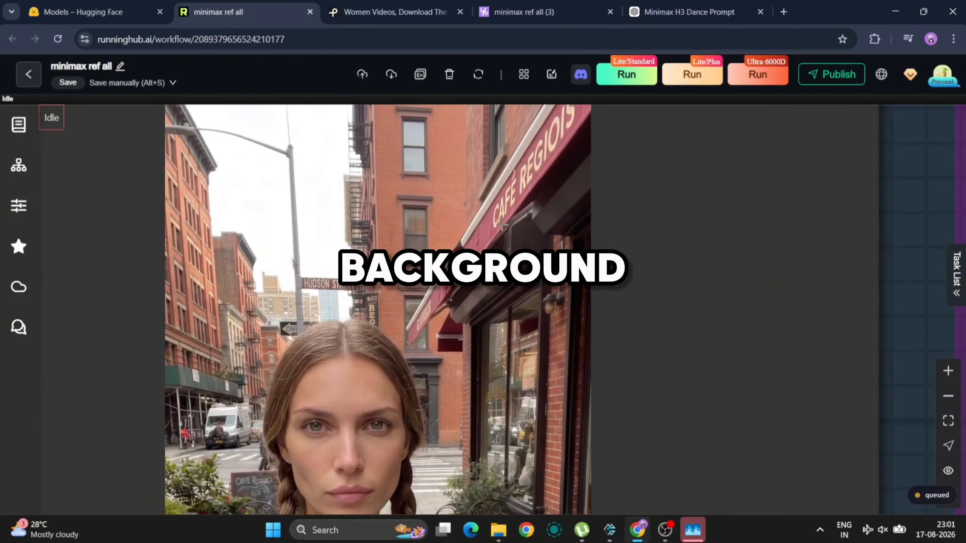
{"action": "scroll", "coordinate": [501, 228], "scroll_direction": "down", "scroll_amount": 5}
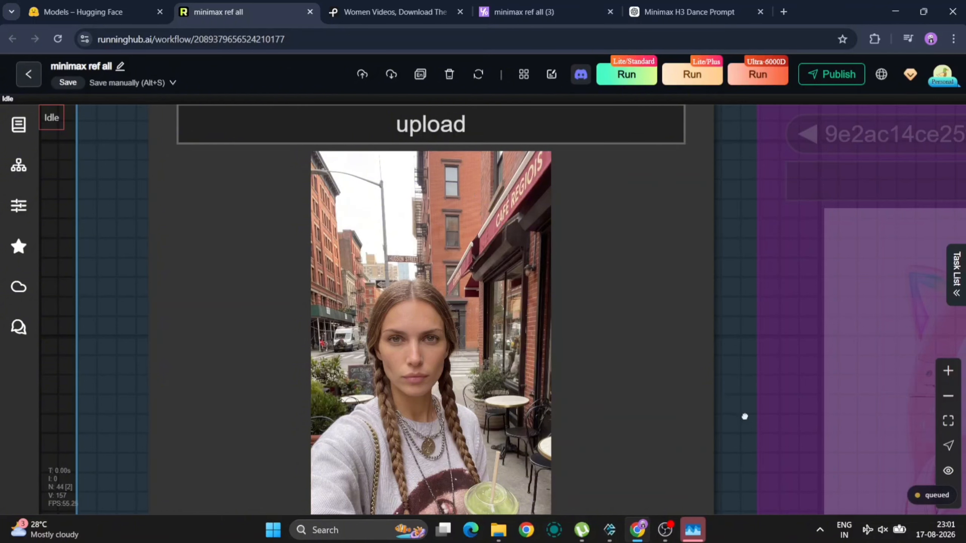
{"action": "left_click_drag", "start_coordinate": [744, 416], "coordinate": [725, 398]}
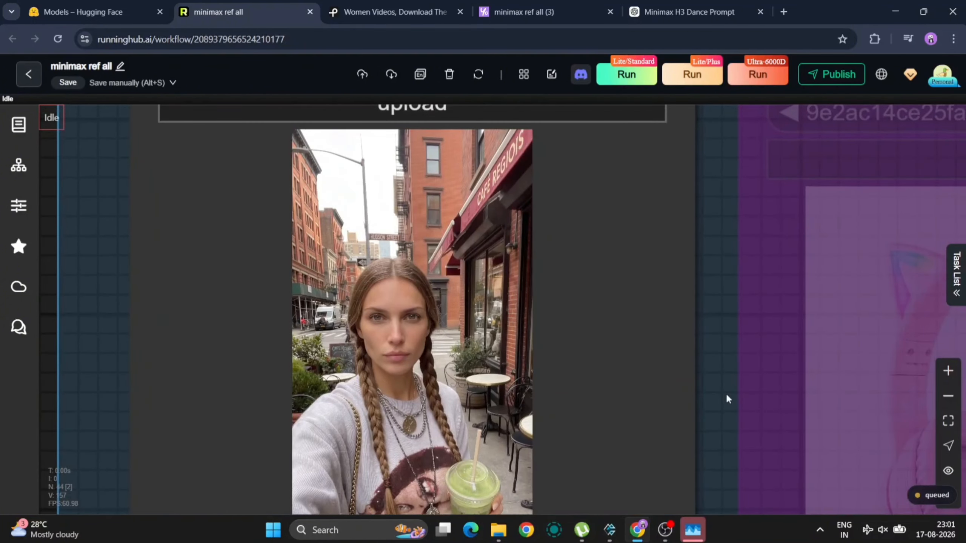
Inspect the curly-haired woman's source video in the Video group and the Seconds and Resolution Selector settings in User Inputs.
{"action": "scroll", "coordinate": [726, 399], "scroll_direction": "down", "scroll_amount": 5}
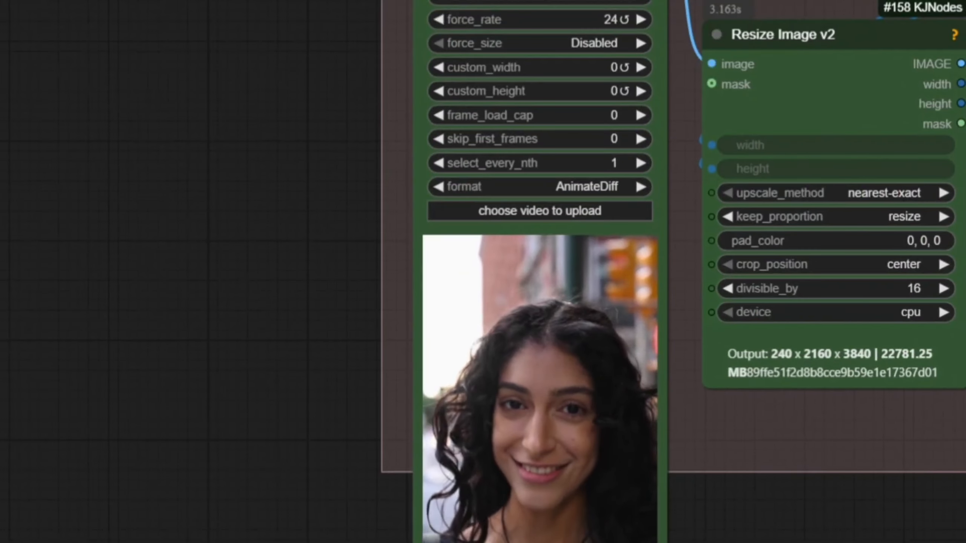
{"action": "left_click_drag", "start_coordinate": [771, 542], "coordinate": [792, 420]}
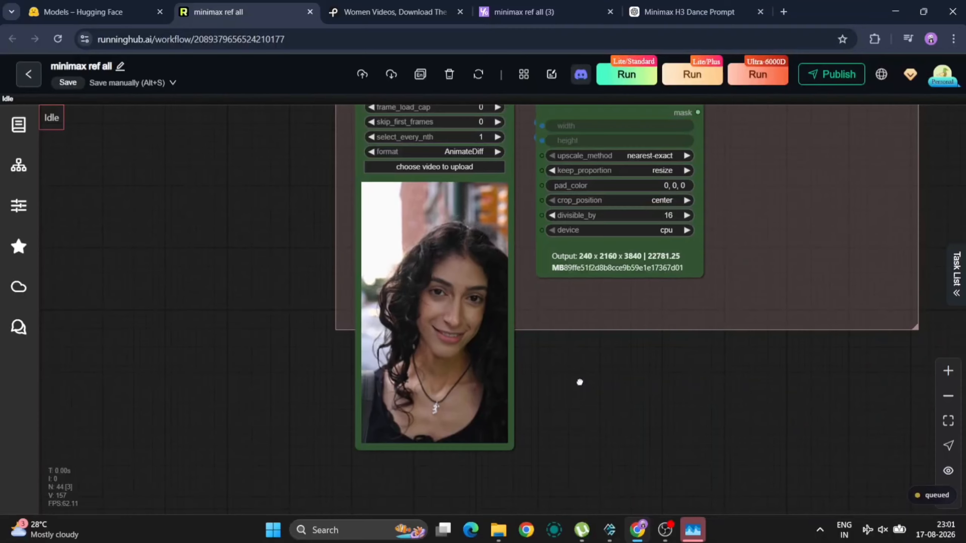
{"action": "scroll", "coordinate": [330, 451], "scroll_direction": "down", "scroll_amount": 6}
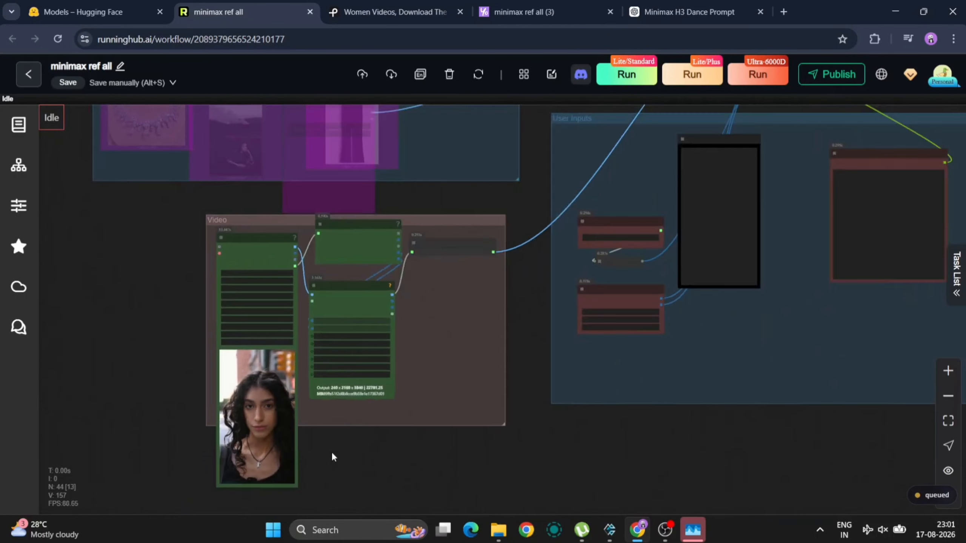
{"action": "scroll", "coordinate": [741, 312], "scroll_direction": "up", "scroll_amount": 10}
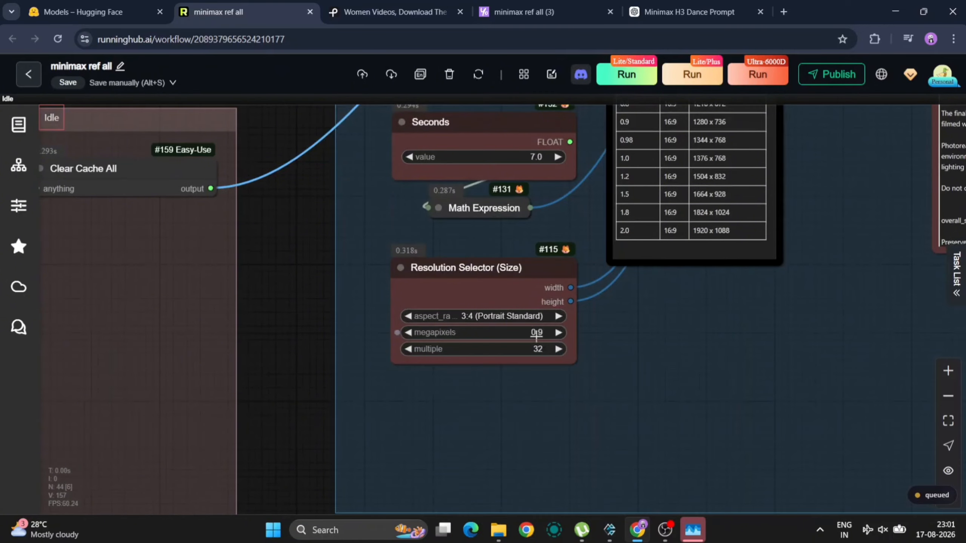
{"action": "left_click_drag", "start_coordinate": [661, 367], "coordinate": [571, 498]}
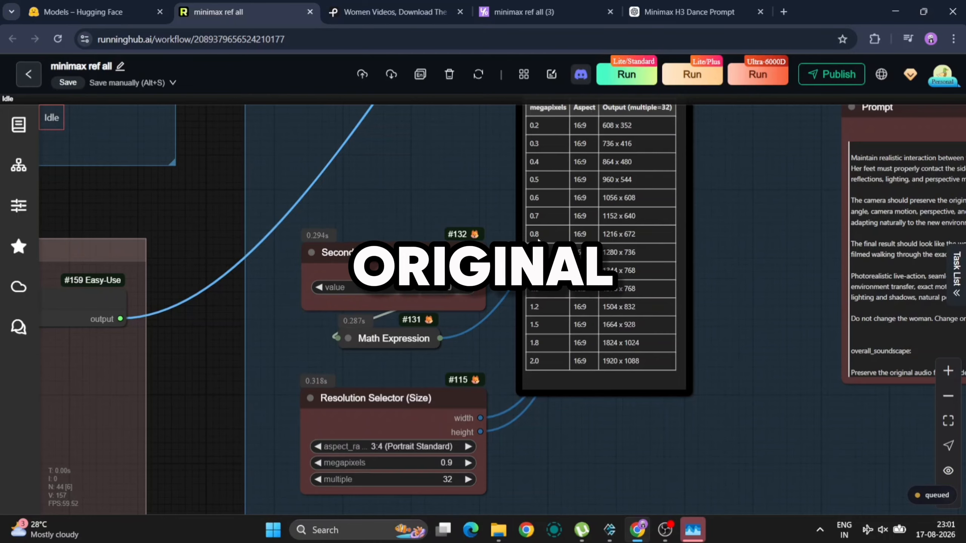
Read the subject_definitions of the background replacement prompt, highlighting the line that makes Picture 1 the environment reference.
{"action": "left_click_drag", "start_coordinate": [761, 286], "coordinate": [299, 357]}
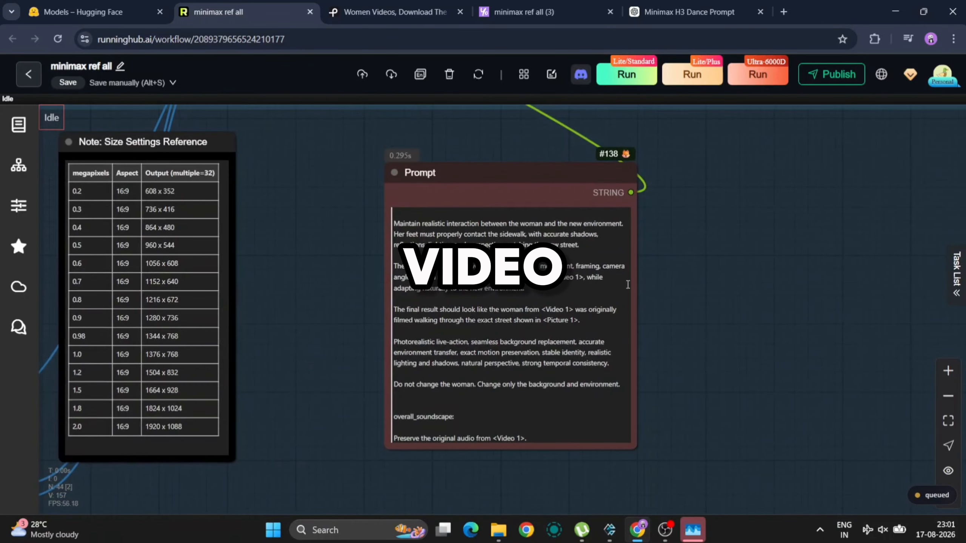
{"action": "scroll", "coordinate": [661, 283], "scroll_direction": "up", "scroll_amount": 5}
{"action": "left_click_drag", "start_coordinate": [664, 289], "coordinate": [687, 317]}
{"action": "scroll", "coordinate": [415, 316], "scroll_direction": "up", "scroll_amount": 10}
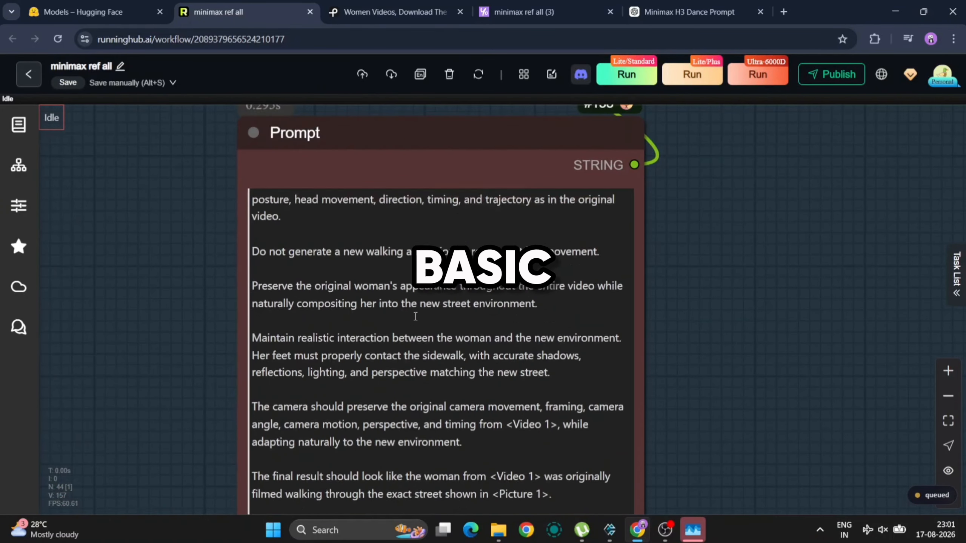
{"action": "scroll", "coordinate": [416, 316], "scroll_direction": "up", "scroll_amount": 10}
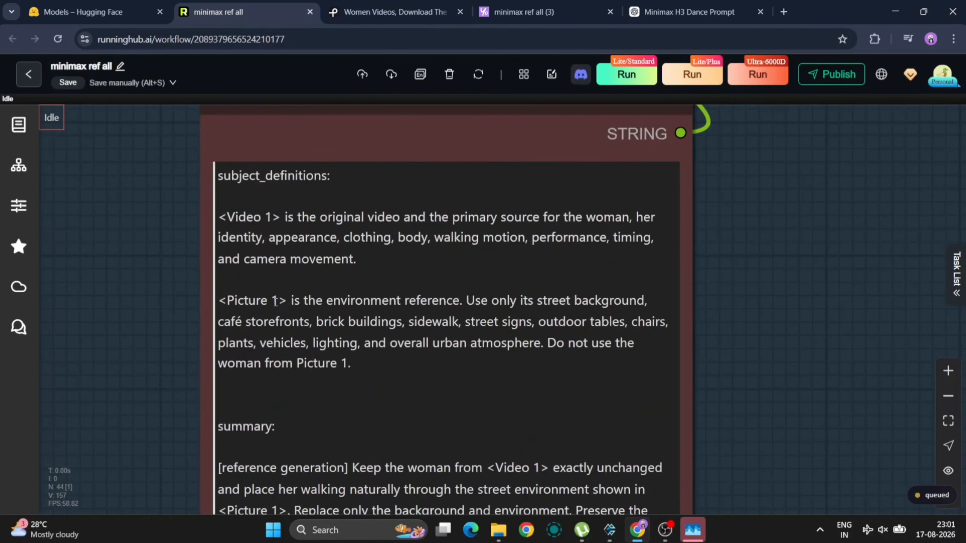
{"action": "left_click", "coordinate": [292, 300]}
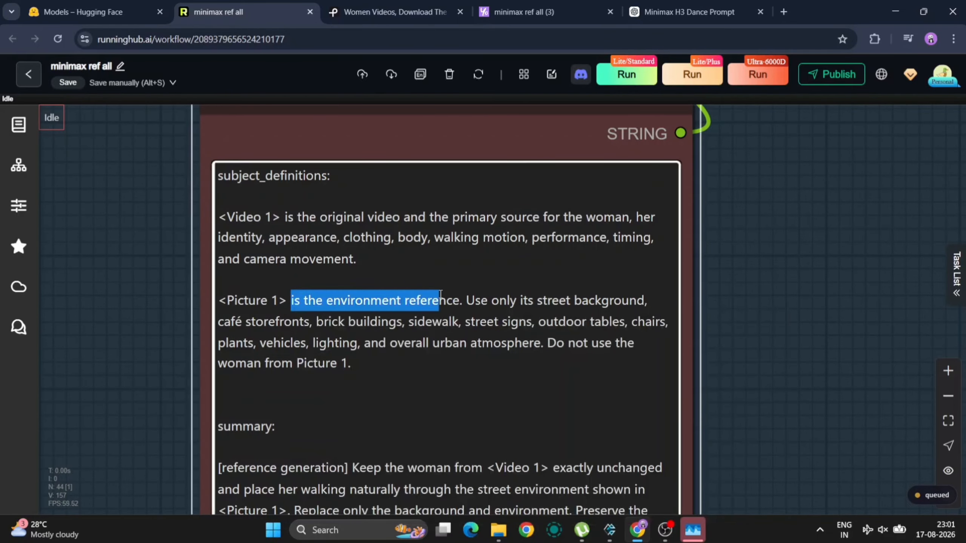
{"action": "left_click_drag", "start_coordinate": [467, 290], "coordinate": [463, 289]}
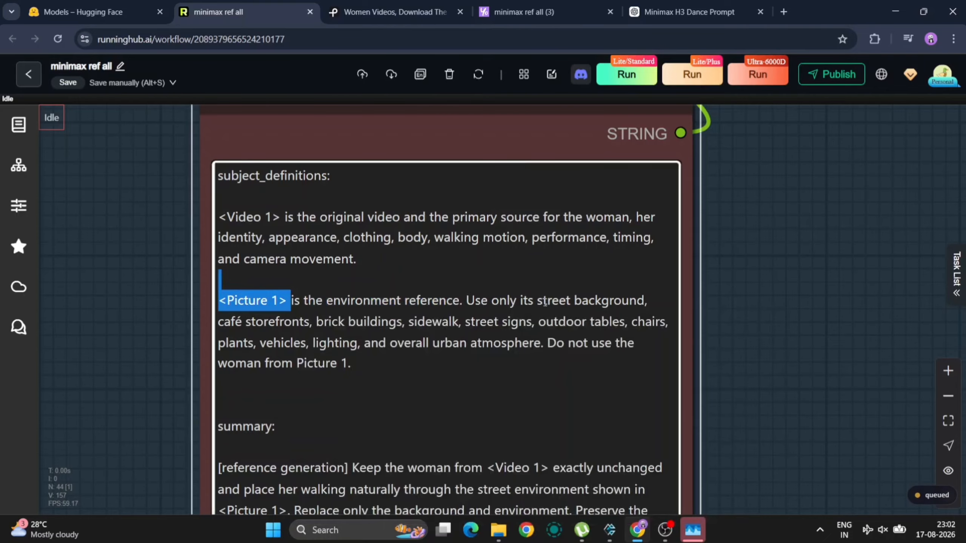
Read the rest of the background replacement prompt, highlighting the camera movement sentence and the reference to the street in Picture 1.
{"action": "scroll", "coordinate": [375, 397], "scroll_direction": "down", "scroll_amount": 5}
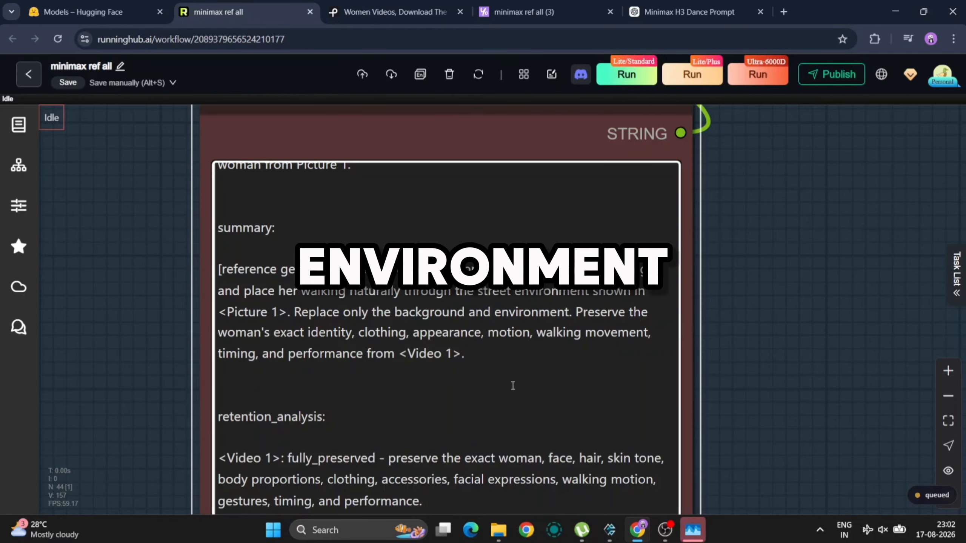
{"action": "scroll", "coordinate": [513, 386], "scroll_direction": "down", "scroll_amount": 5}
{"action": "scroll", "coordinate": [803, 376], "scroll_direction": "down", "scroll_amount": 4}
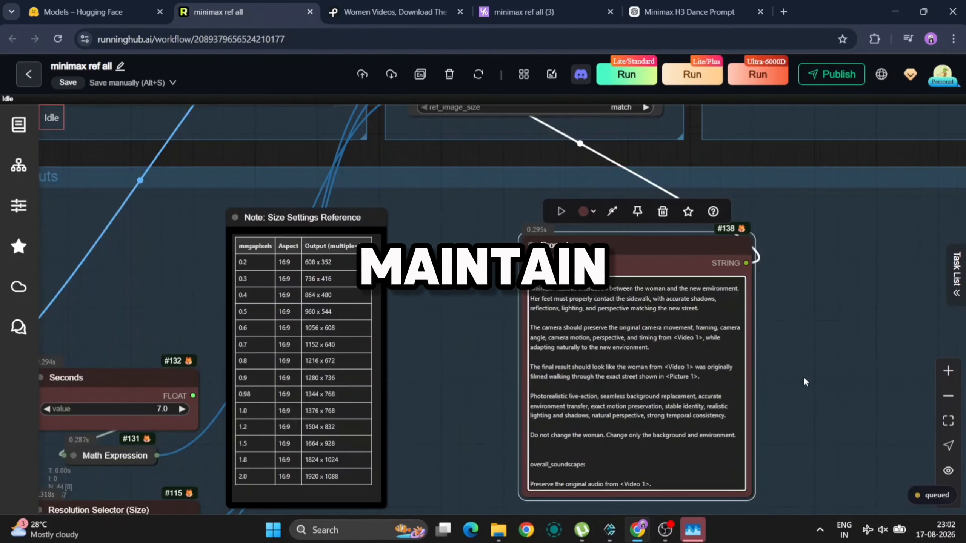
{"action": "left_click_drag", "start_coordinate": [802, 376], "coordinate": [621, 302]}
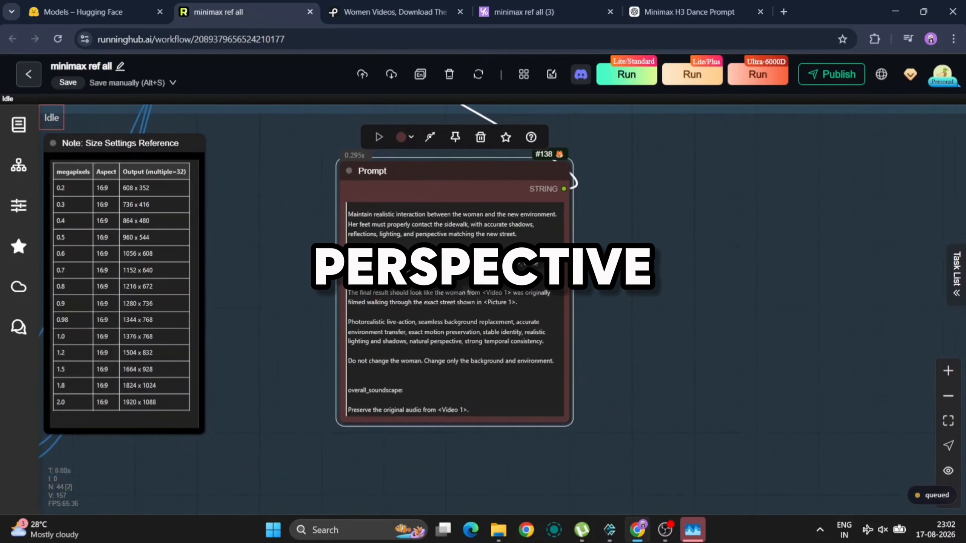
{"action": "left_click_drag", "start_coordinate": [418, 255], "coordinate": [552, 269]}
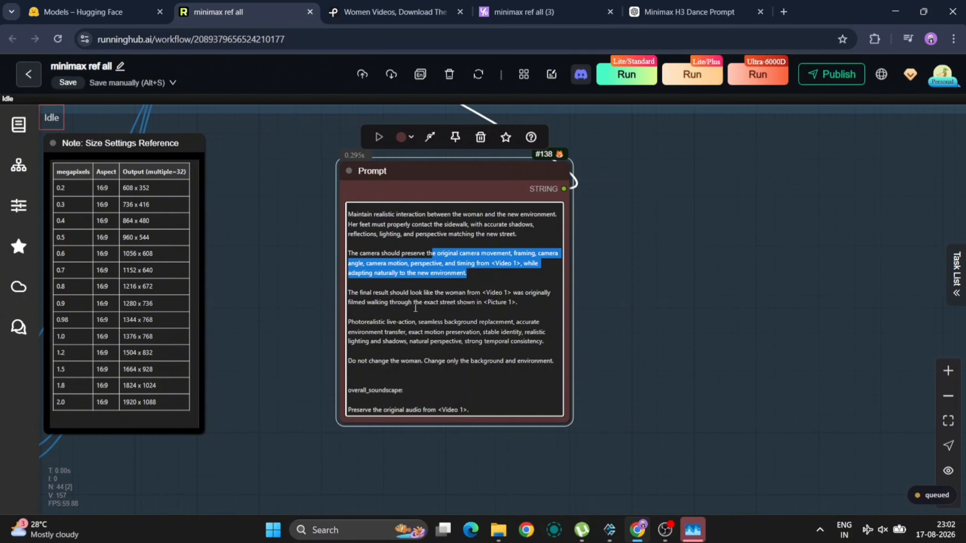
{"action": "left_click_drag", "start_coordinate": [453, 305], "coordinate": [497, 305]}
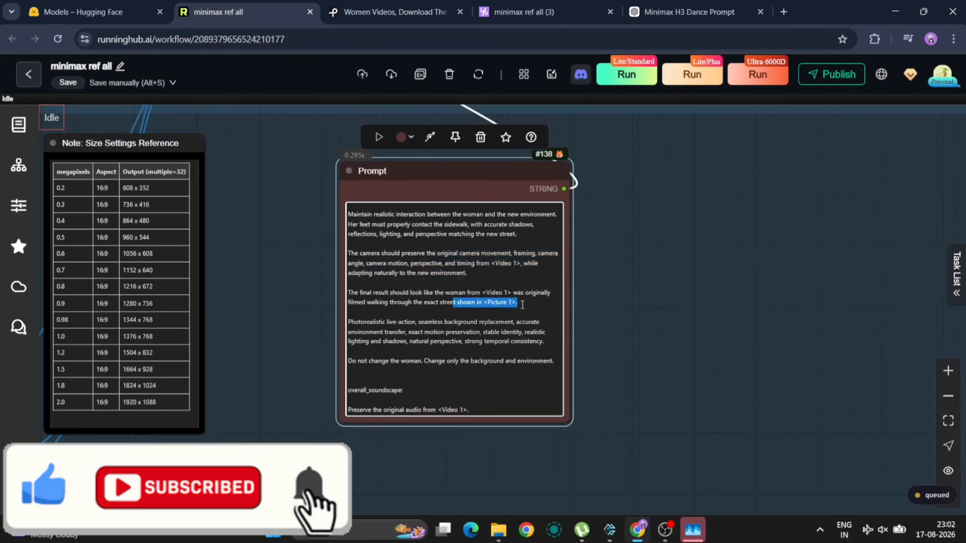
{"action": "left_click", "coordinate": [651, 348]}
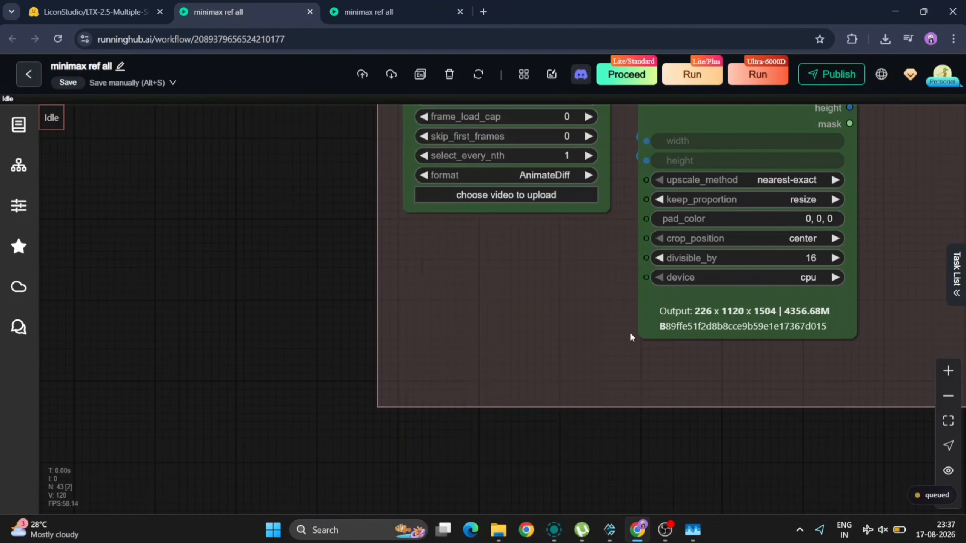
Finish viewing the source video of the armored woman at the lava field, close it and return to the minimax ref all workflow.
{"action": "scroll", "coordinate": [628, 332], "scroll_direction": "up", "scroll_amount": 2}
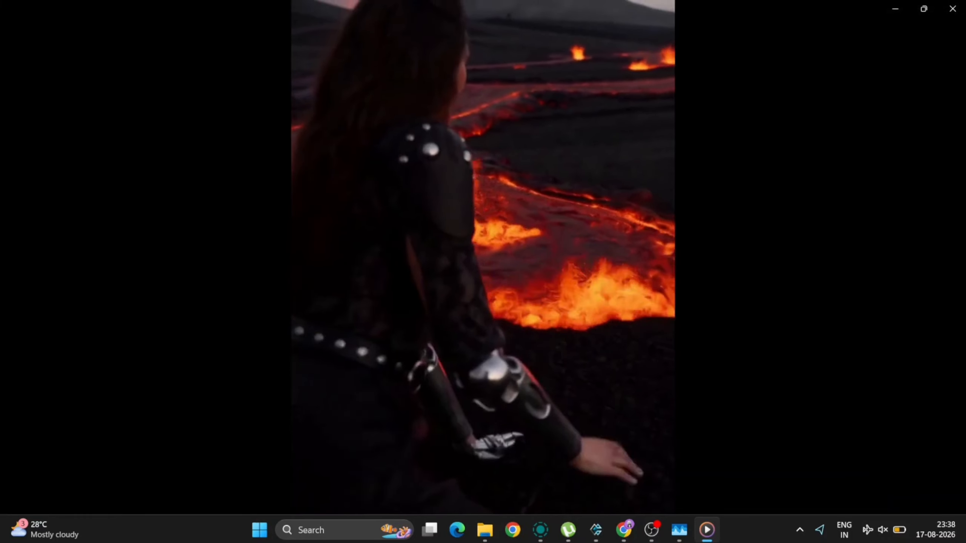
{"action": "left_click", "coordinate": [952, 5]}
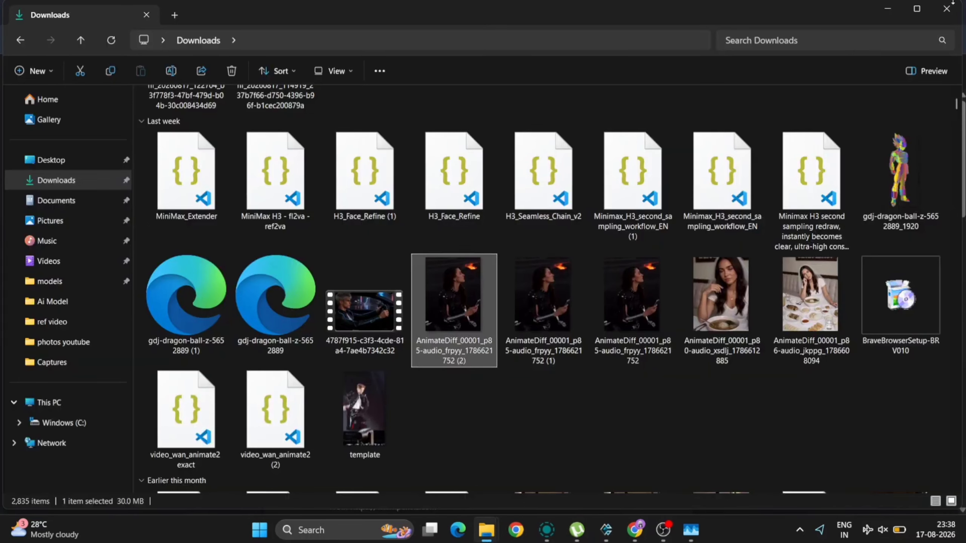
{"action": "left_click", "coordinate": [882, 15]}
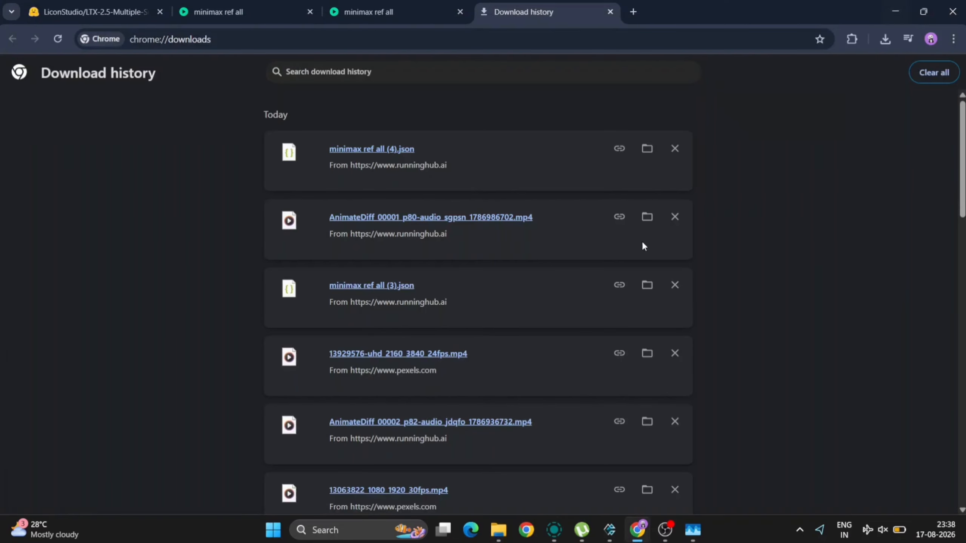
{"action": "left_click", "coordinate": [363, 4]}
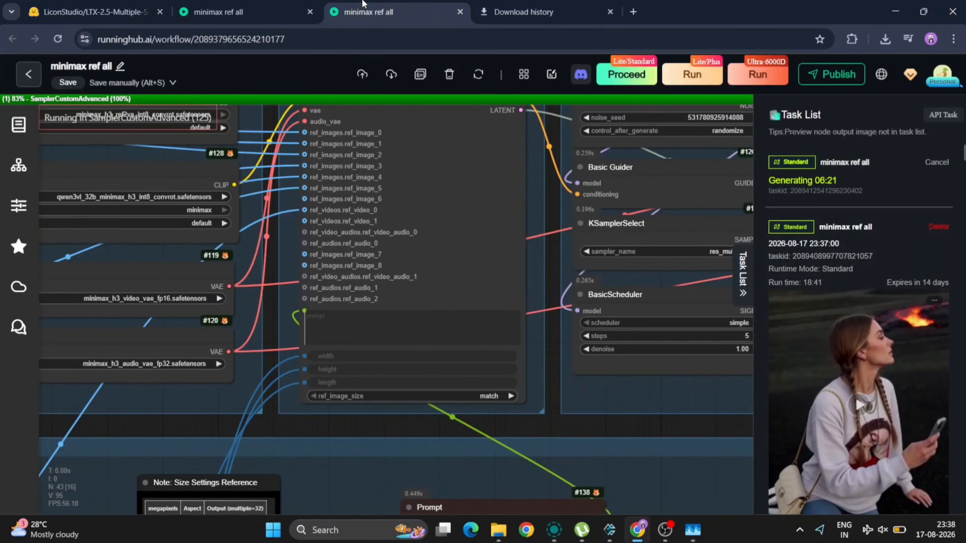
{"action": "left_click", "coordinate": [277, 5]}
Inspect the Video group's loading and resizing nodes and the User Inputs settings, and bring up the woman replacement prompt.
{"action": "scroll", "coordinate": [754, 459], "scroll_direction": "down", "scroll_amount": 5}
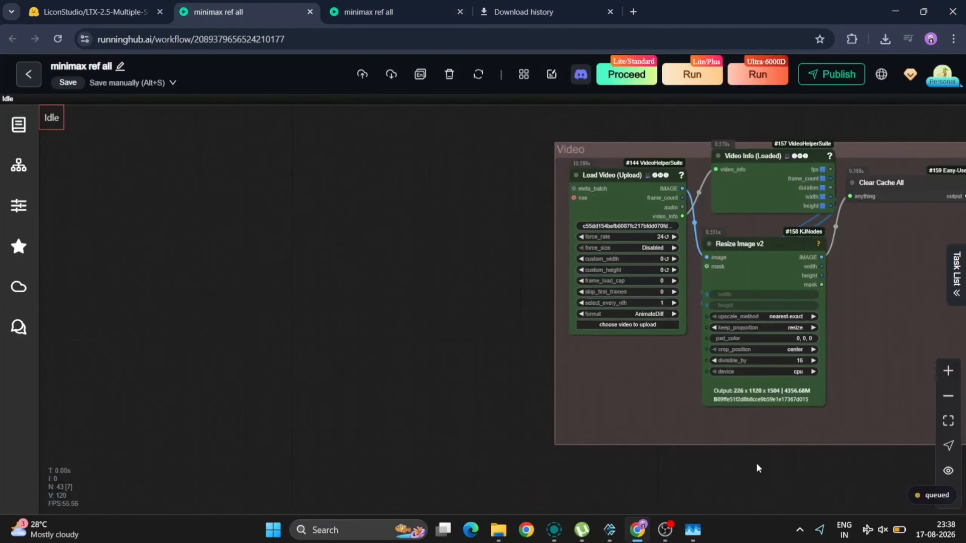
{"action": "left_click_drag", "start_coordinate": [754, 461], "coordinate": [338, 442]}
{"action": "left_click_drag", "start_coordinate": [814, 321], "coordinate": [431, 379]}
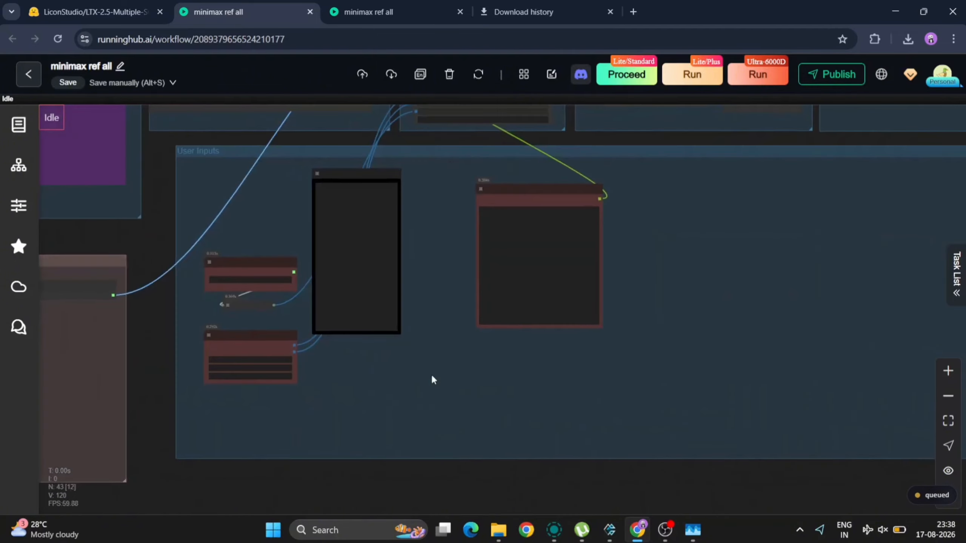
{"action": "scroll", "coordinate": [610, 254], "scroll_direction": "up", "scroll_amount": 3}
{"action": "left_click_drag", "start_coordinate": [638, 252], "coordinate": [888, 129]}
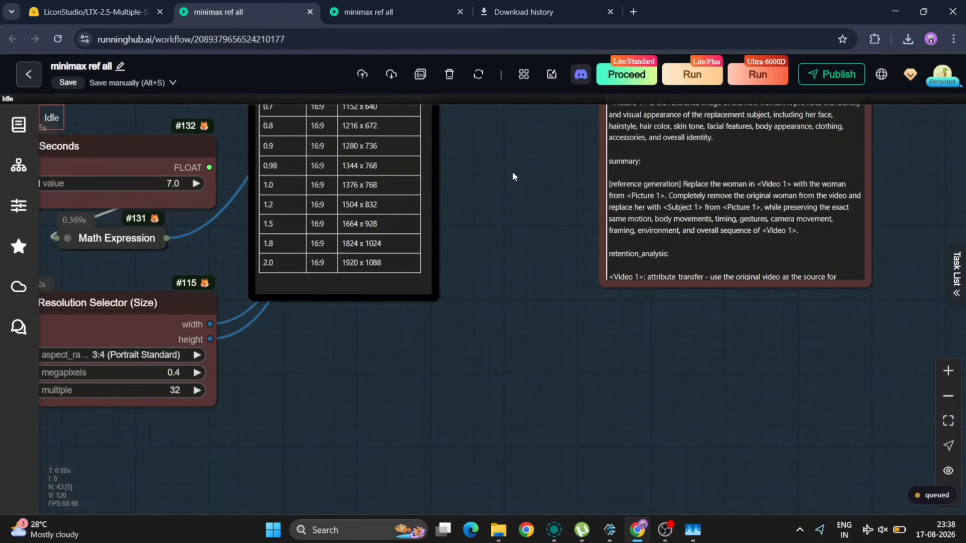
{"action": "left_click_drag", "start_coordinate": [513, 177], "coordinate": [294, 314]}
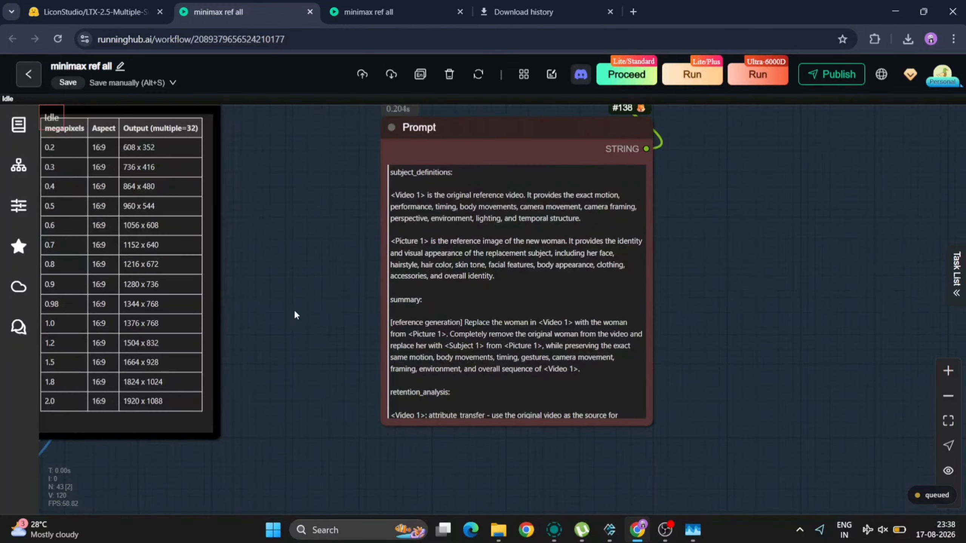
Read the woman replacement prompt, highlighting the Video 1 and Picture 1 definitions and the phrase "original woman from the video" in the summary.
{"action": "left_click", "coordinate": [424, 192]}
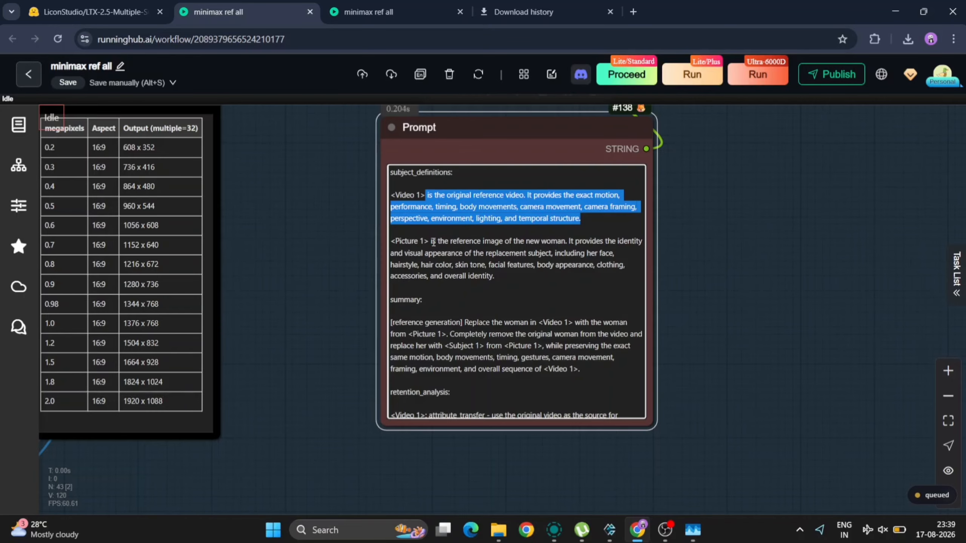
{"action": "left_click_drag", "start_coordinate": [432, 241], "coordinate": [526, 254]}
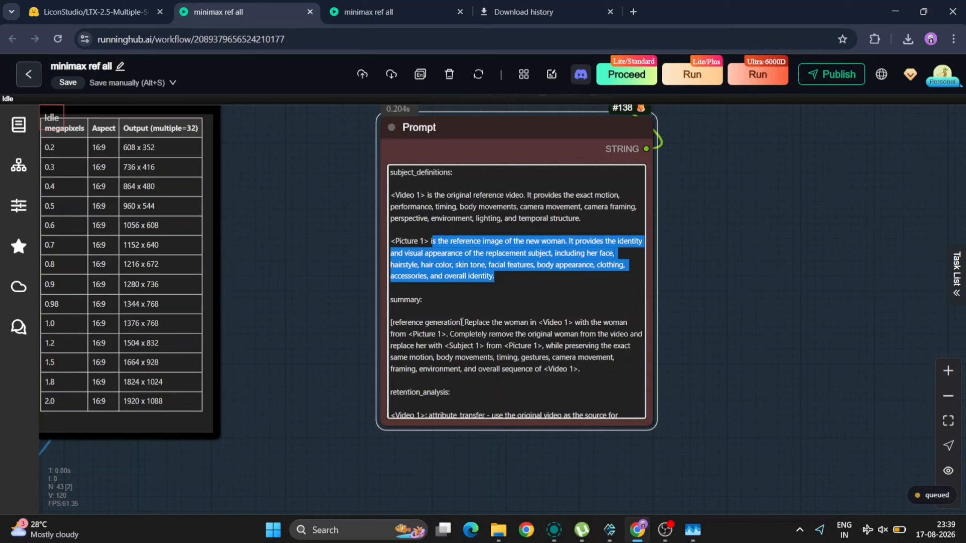
{"action": "left_click_drag", "start_coordinate": [462, 322], "coordinate": [476, 322]}
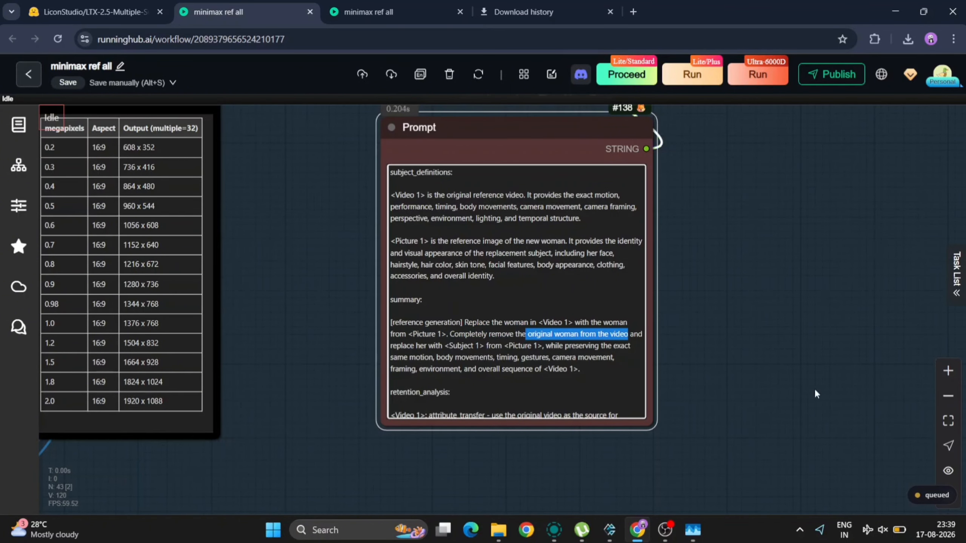
Review the generated video of the braided woman at the lava field in the output node, with the task list hidden.
{"action": "scroll", "coordinate": [814, 390], "scroll_direction": "down", "scroll_amount": 10}
{"action": "left_click_drag", "start_coordinate": [722, 375], "coordinate": [71, 292]}
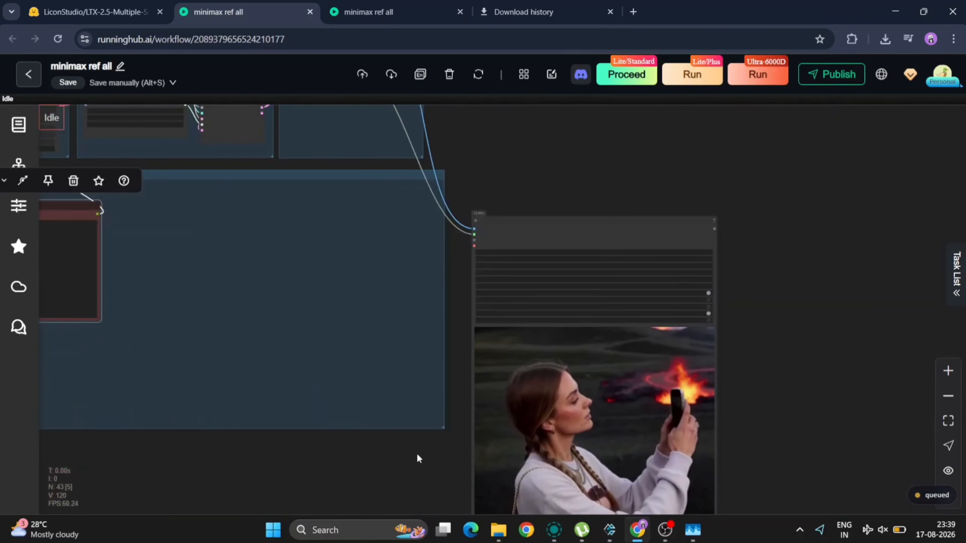
{"action": "left_click_drag", "start_coordinate": [417, 457], "coordinate": [395, 303]}
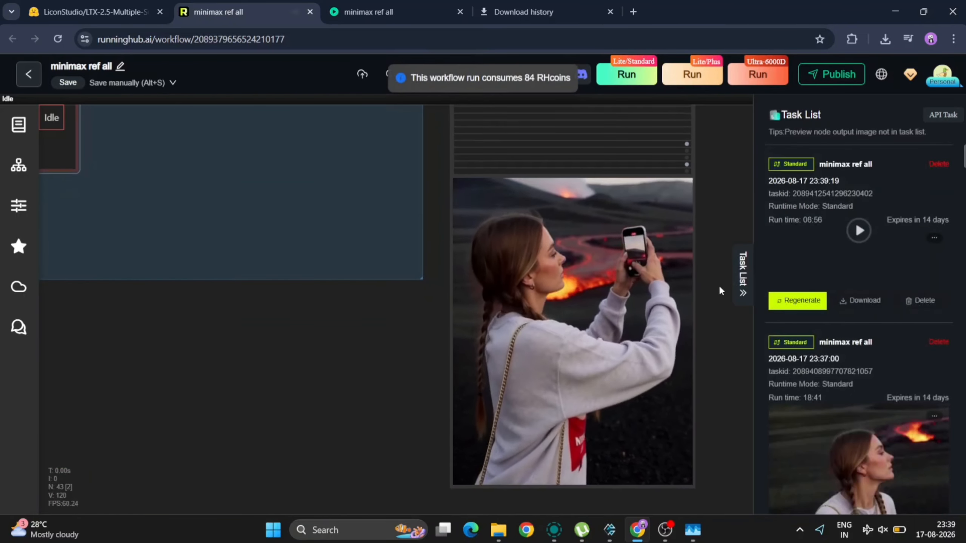
{"action": "left_click", "coordinate": [739, 286]}
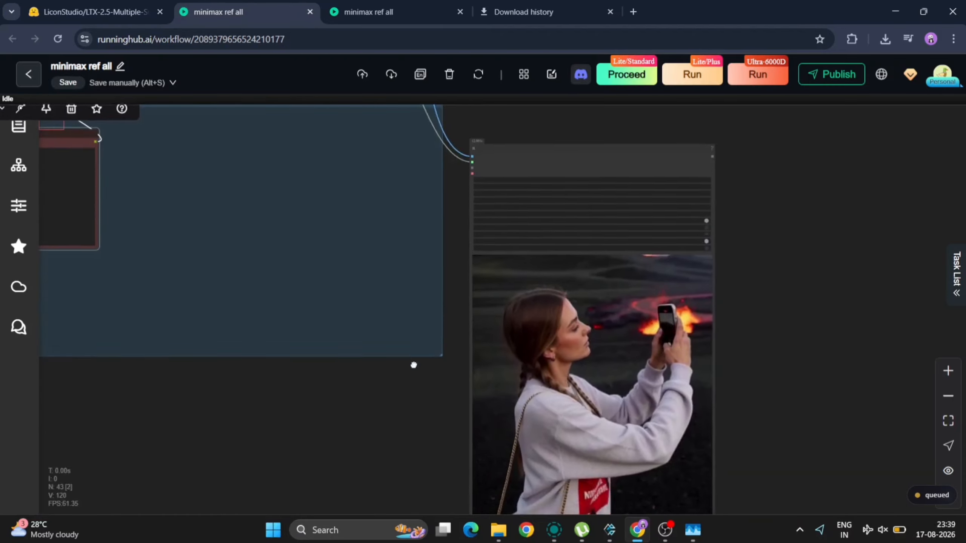
{"action": "left_click_drag", "start_coordinate": [413, 365], "coordinate": [394, 304]}
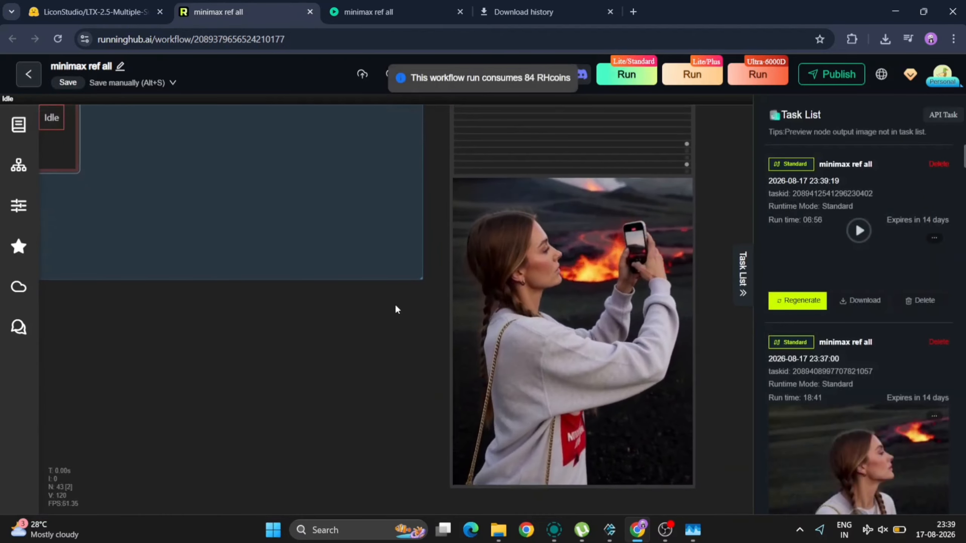
{"action": "left_click", "coordinate": [740, 285]}
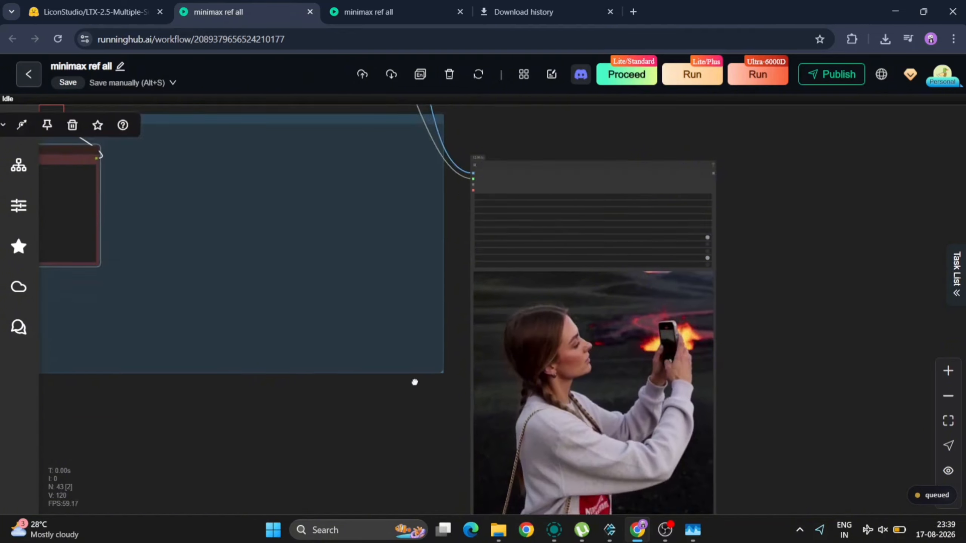
{"action": "left_click_drag", "start_coordinate": [414, 382], "coordinate": [394, 304]}
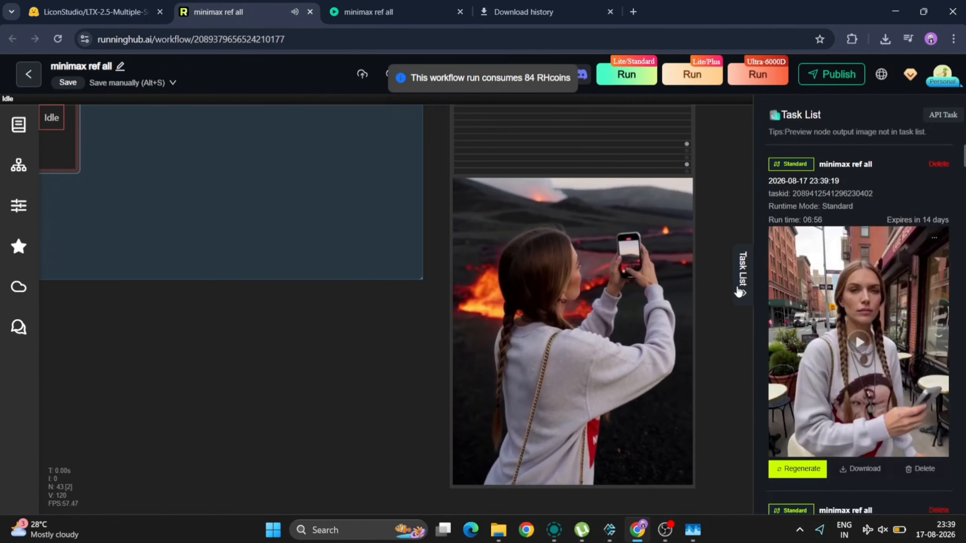
{"action": "left_click", "coordinate": [737, 291]}
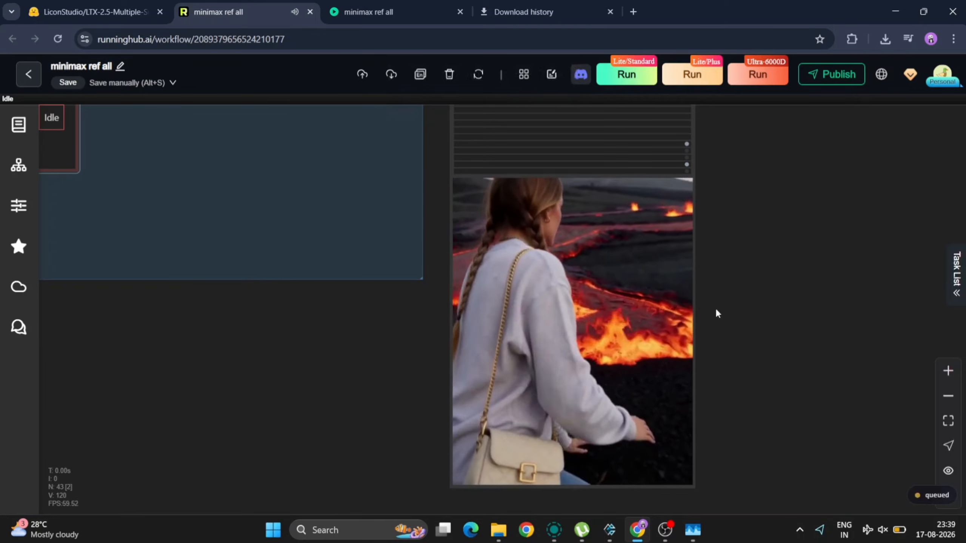